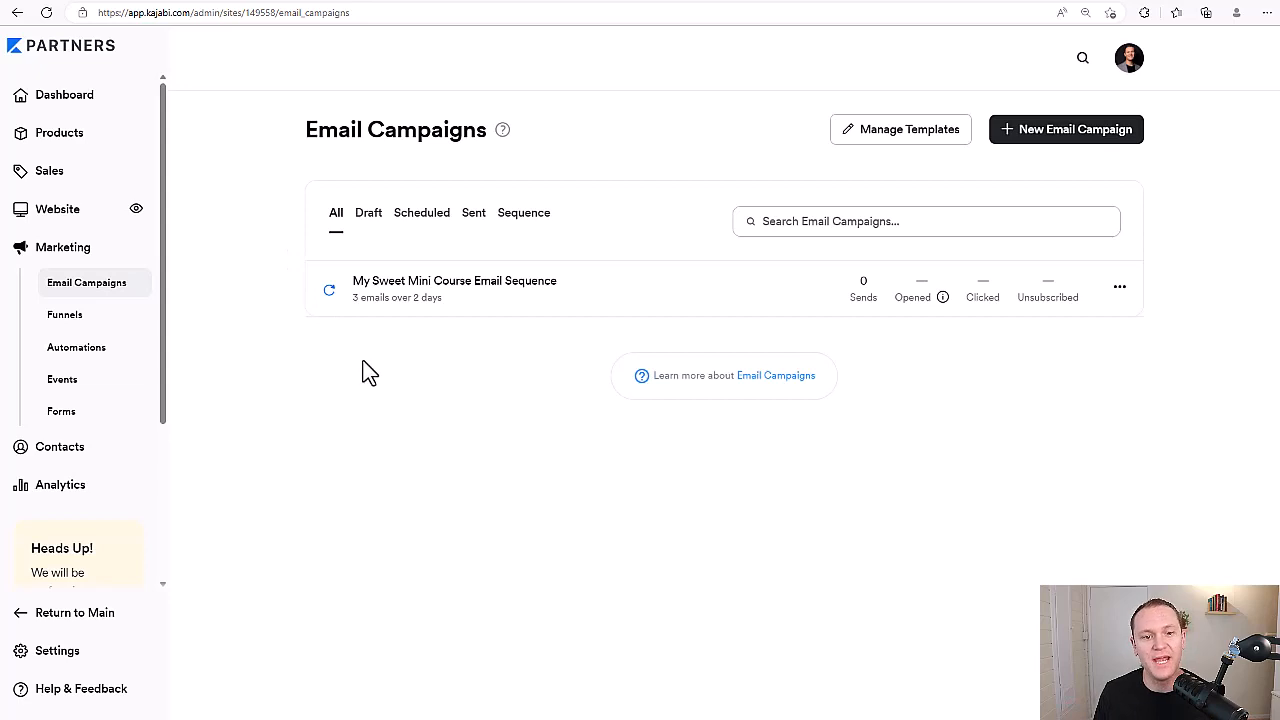
Start a new email campaign of the Email Broadcast type
click(1068, 157)
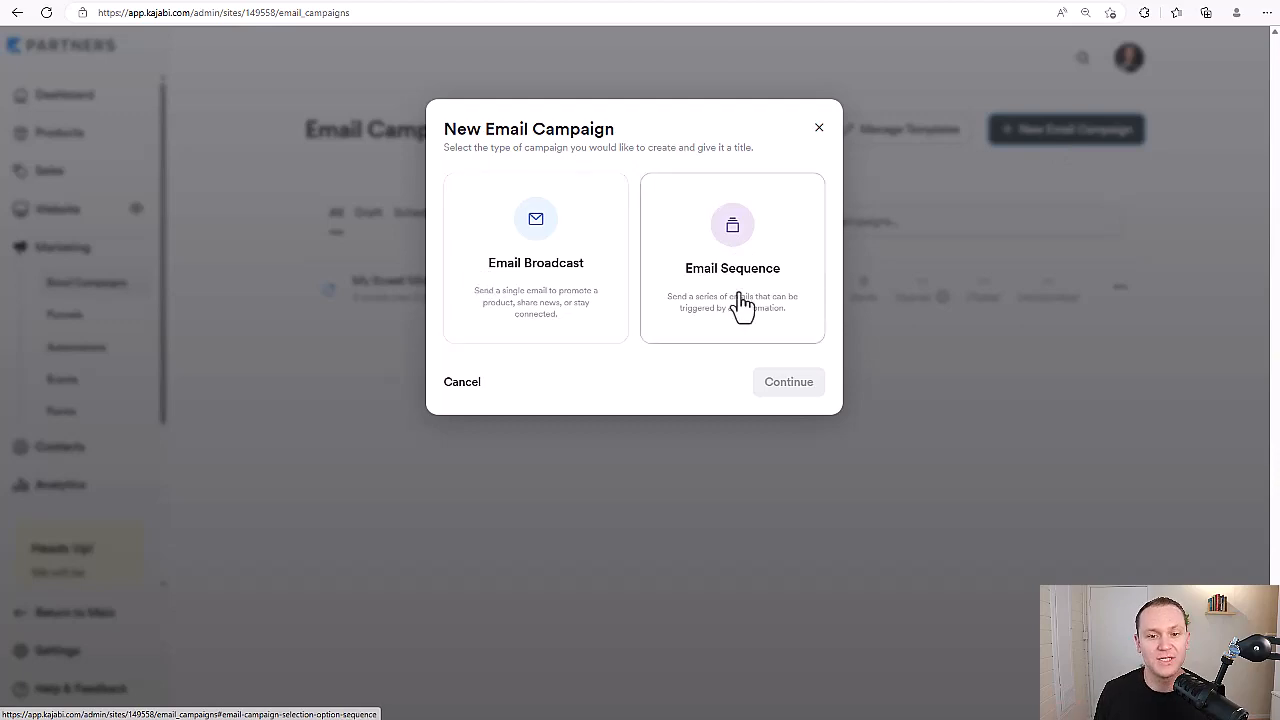
click(514, 286)
click(789, 385)
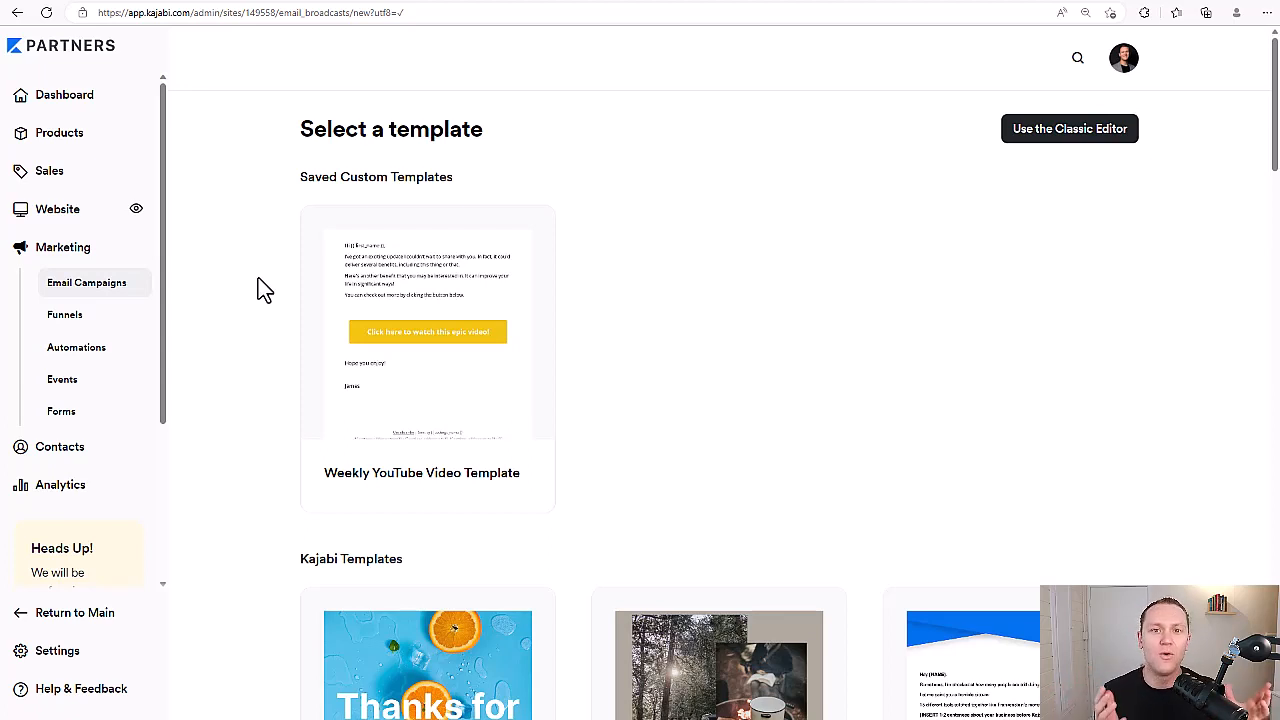
Create the broadcast from the saved Weekly YouTube Video Template with the title "test"
scroll(268, 288, down, 3)
scroll(268, 288, down, 13)
scroll(268, 288, down, 12)
scroll(268, 288, up, 20)
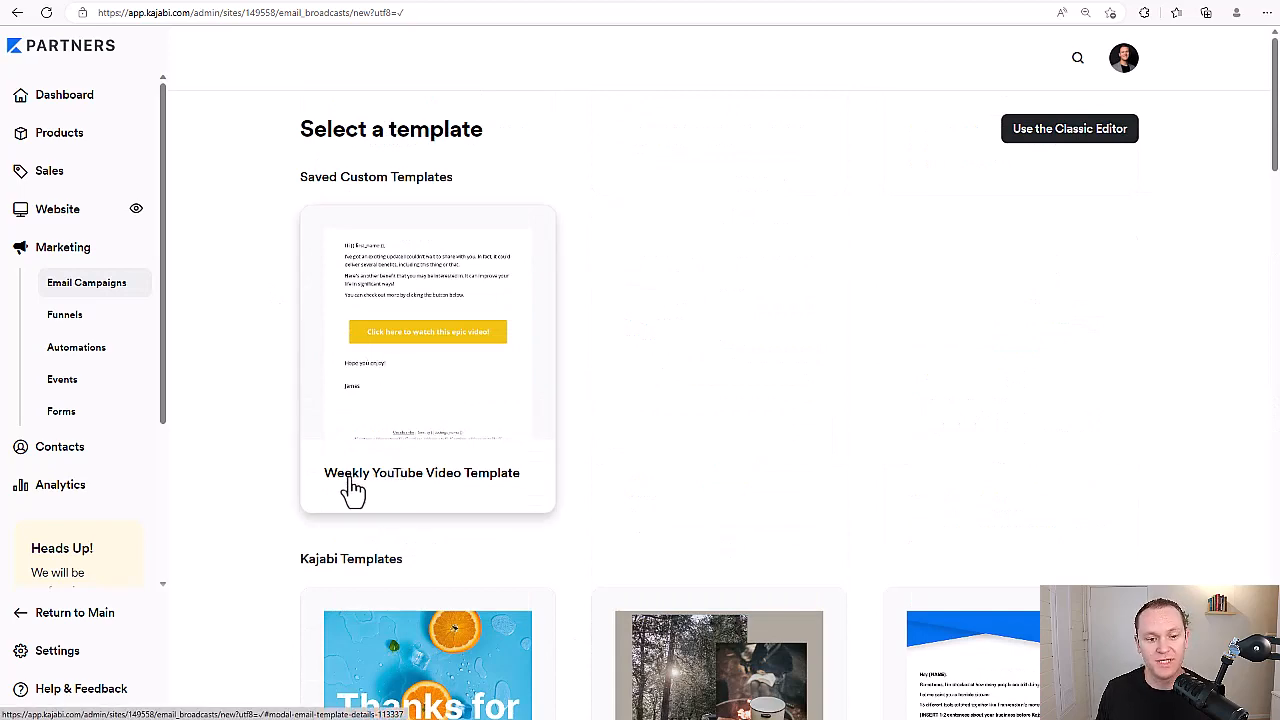
click(431, 487)
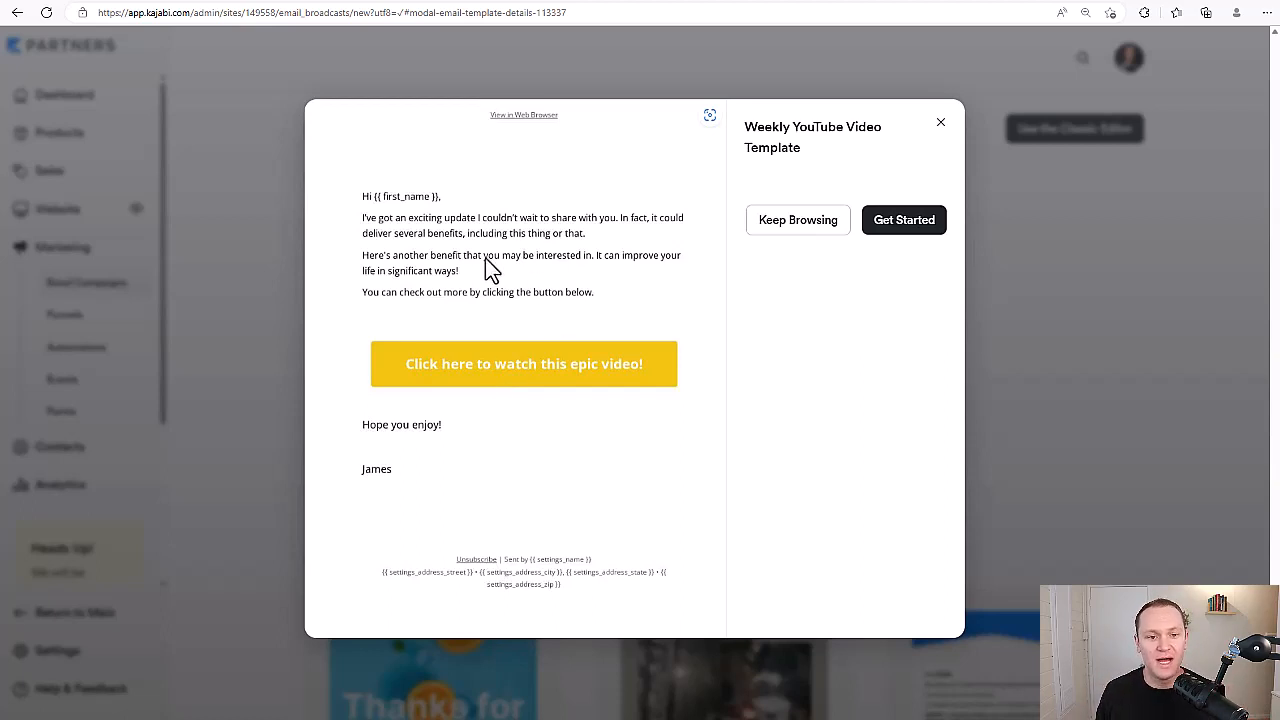
click(899, 224)
click(878, 231)
text(test)
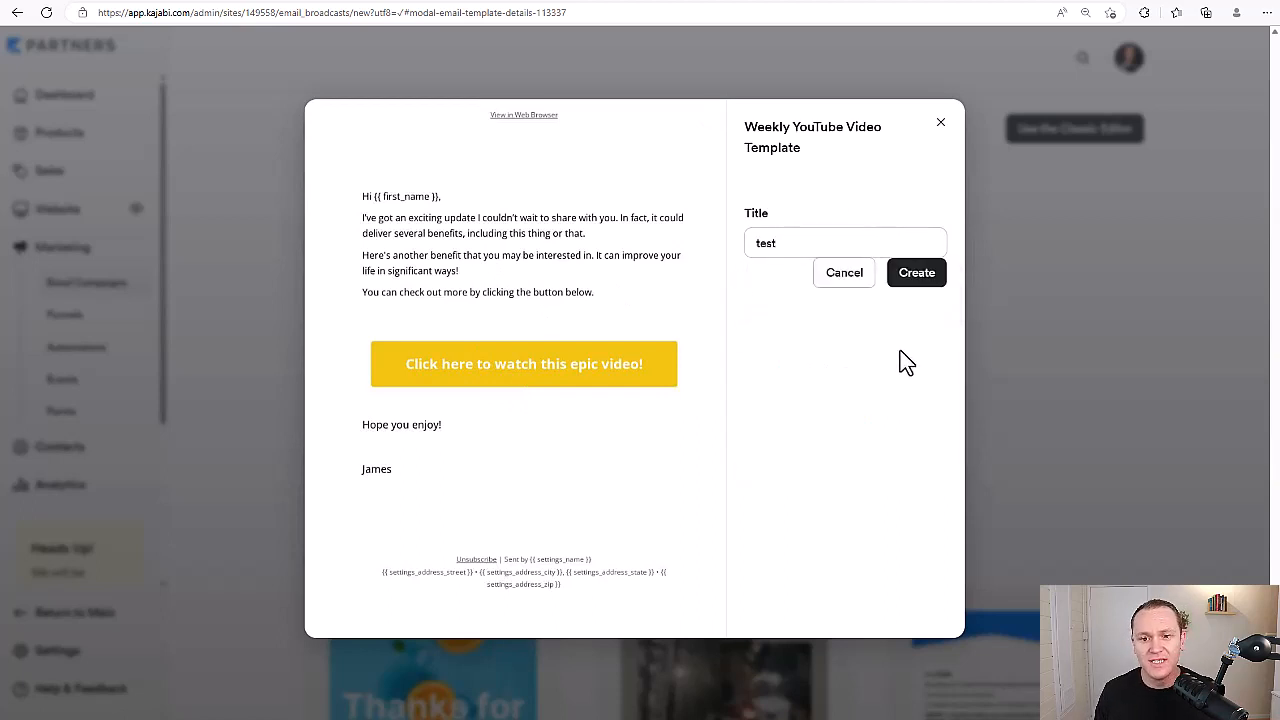
click(918, 273)
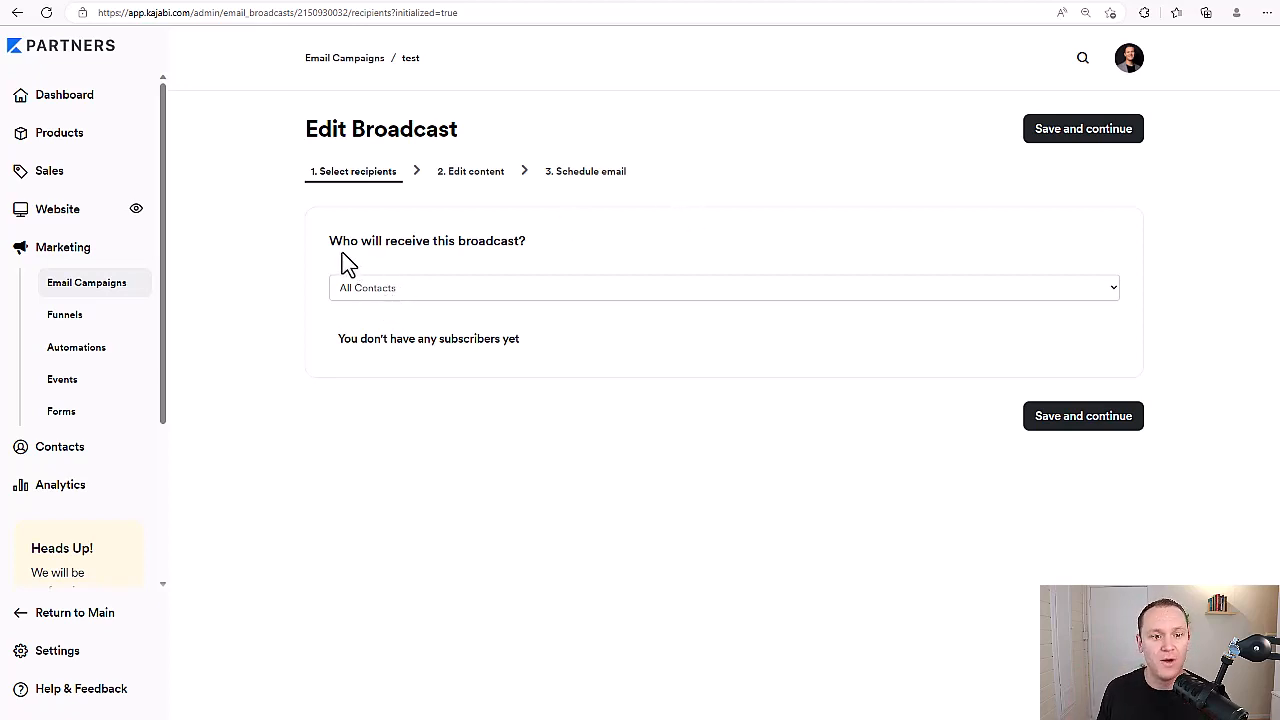
Set the broadcast's recipients to a Custom Segment
drag(514, 245, 575, 256)
click(314, 258)
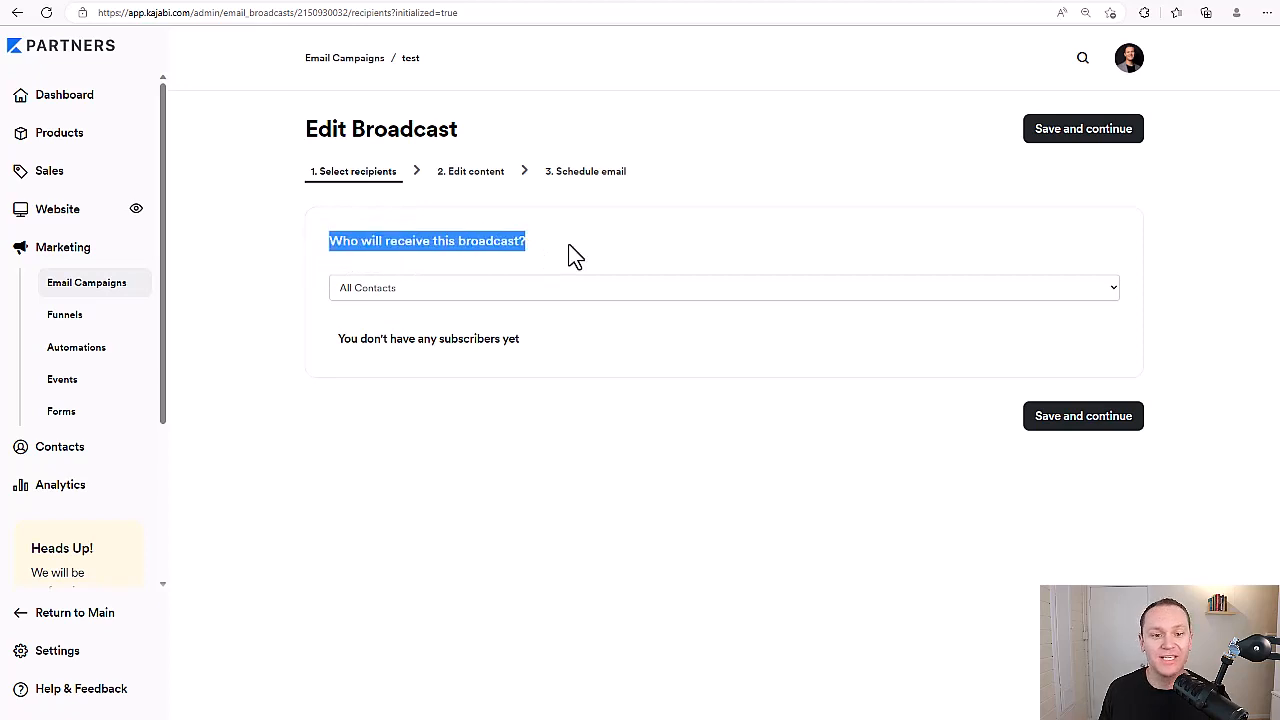
click(662, 258)
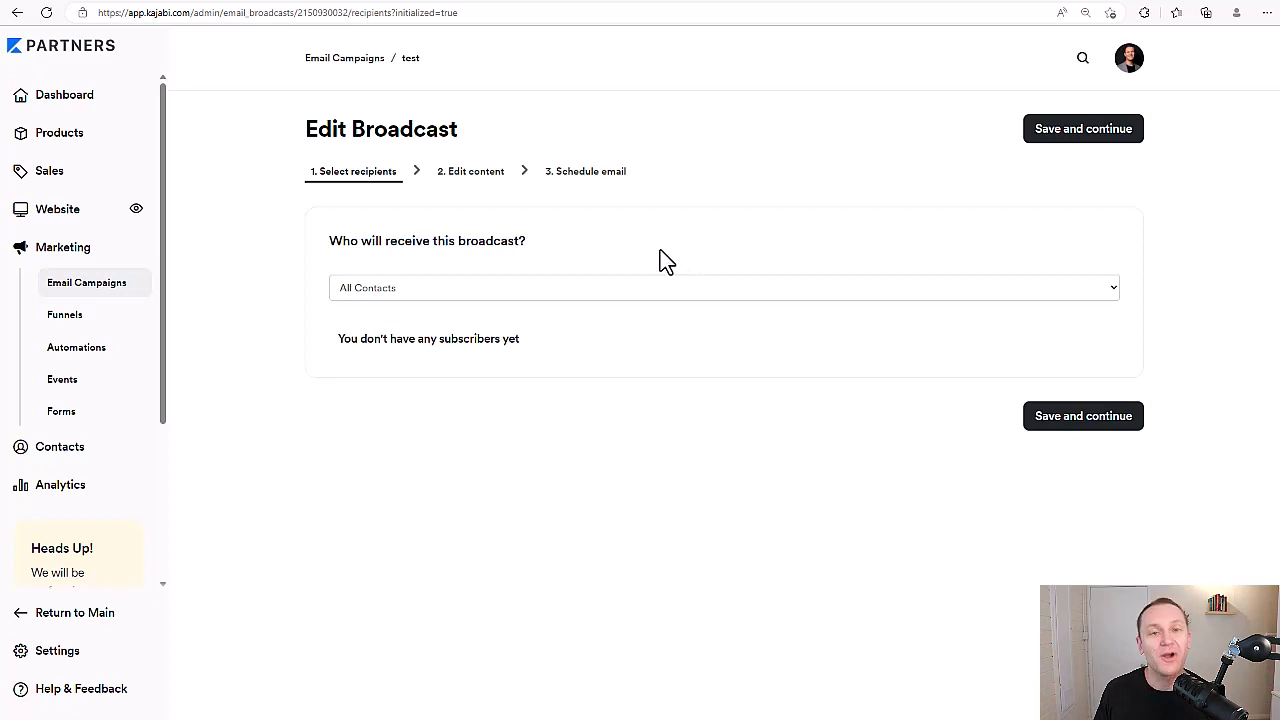
click(608, 289)
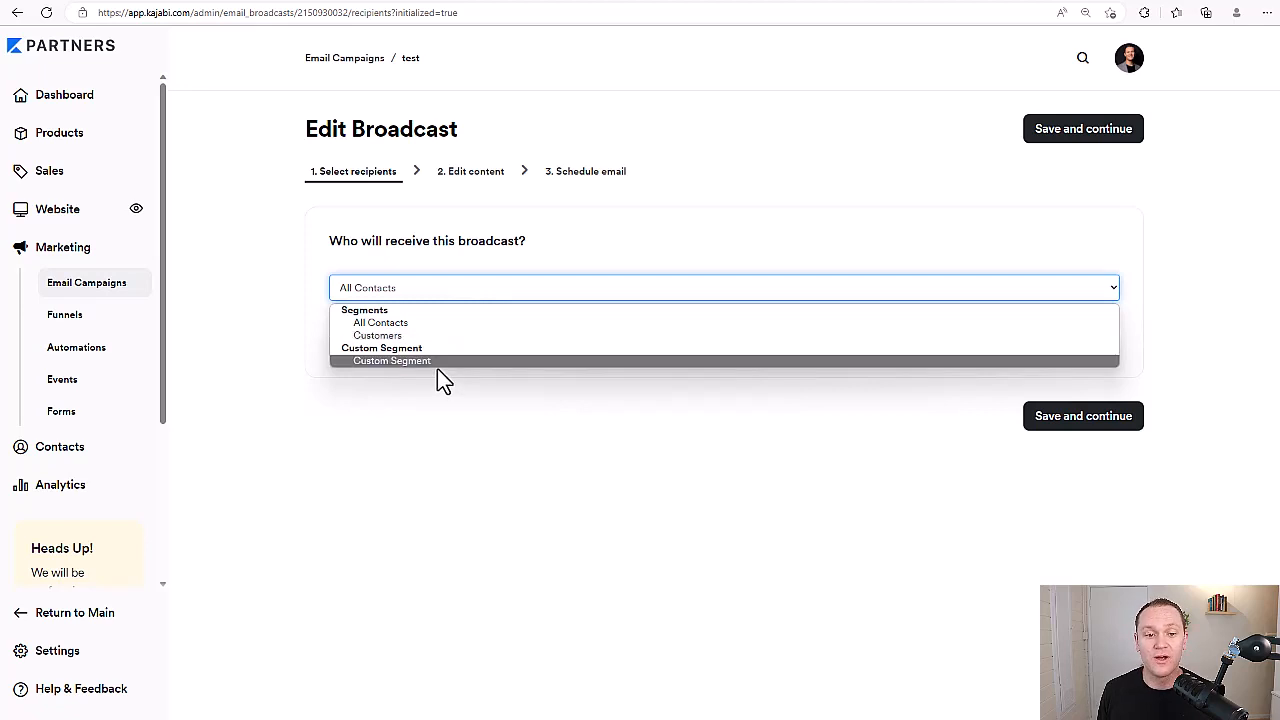
click(434, 361)
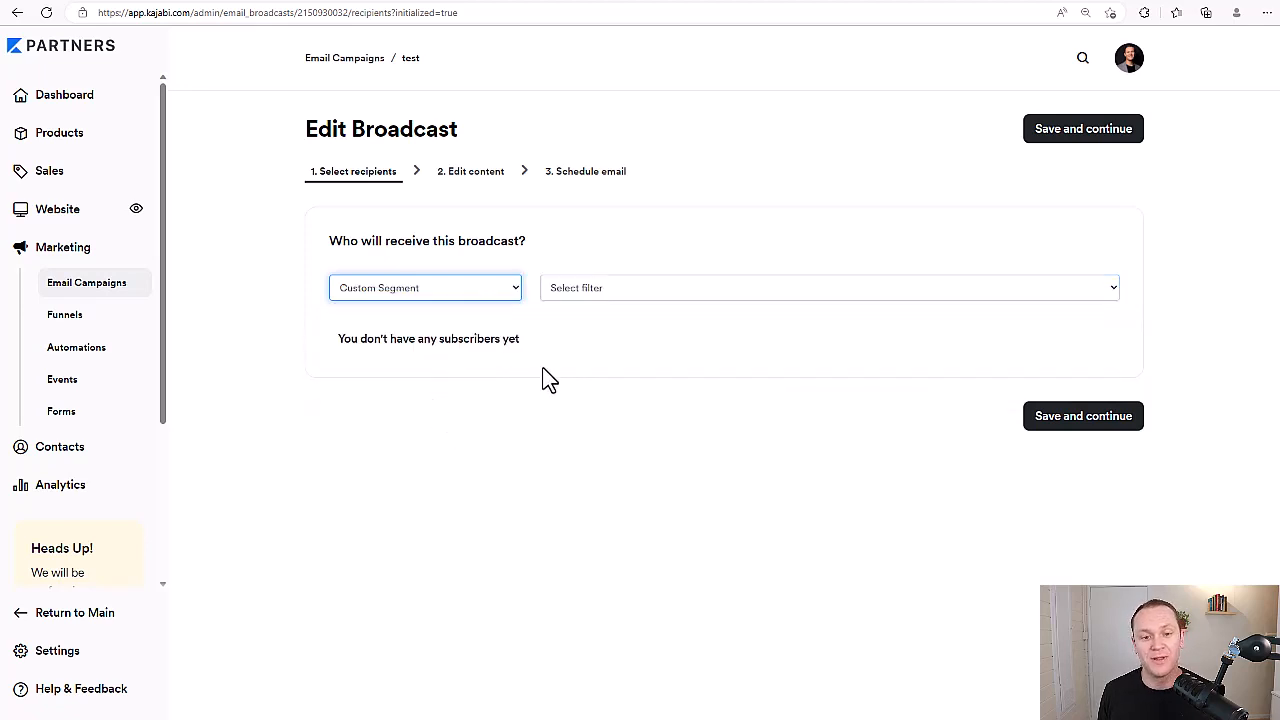
Filter the custom segment by Healthy contacts (engaged 0-90 days ago) and include email open data
click(663, 289)
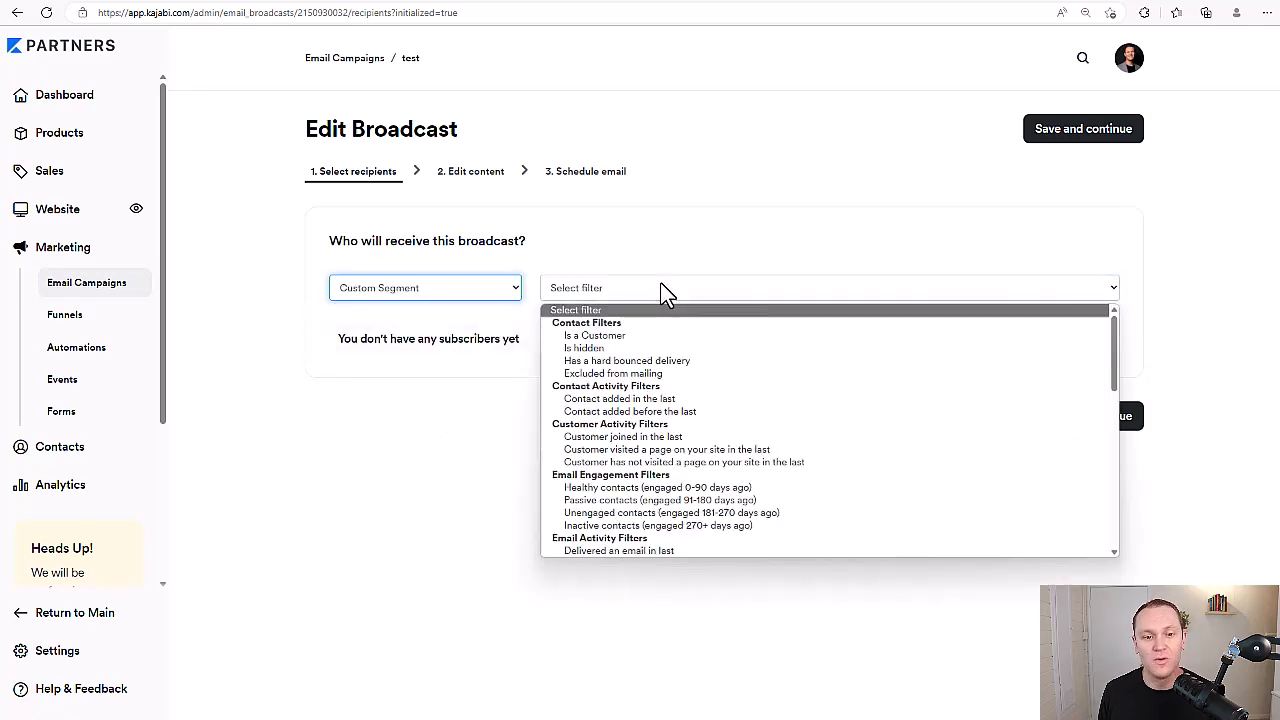
scroll(791, 363, down, 10)
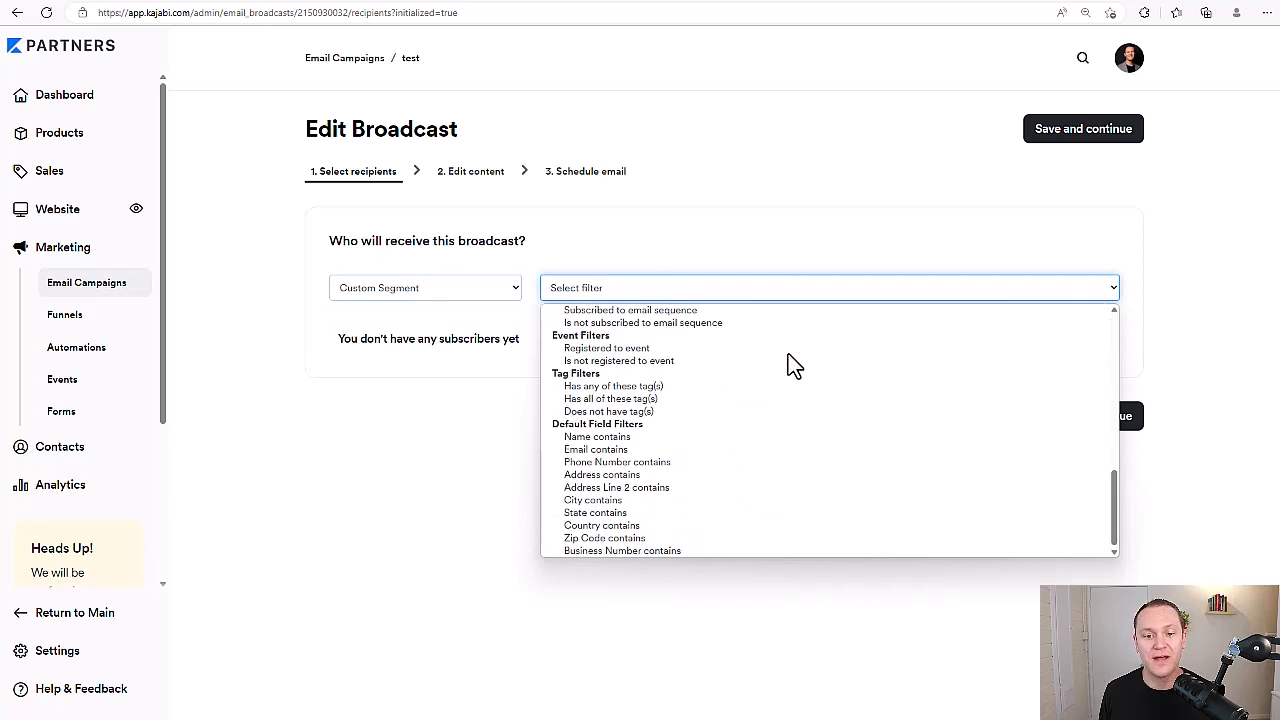
scroll(785, 540, up, 10)
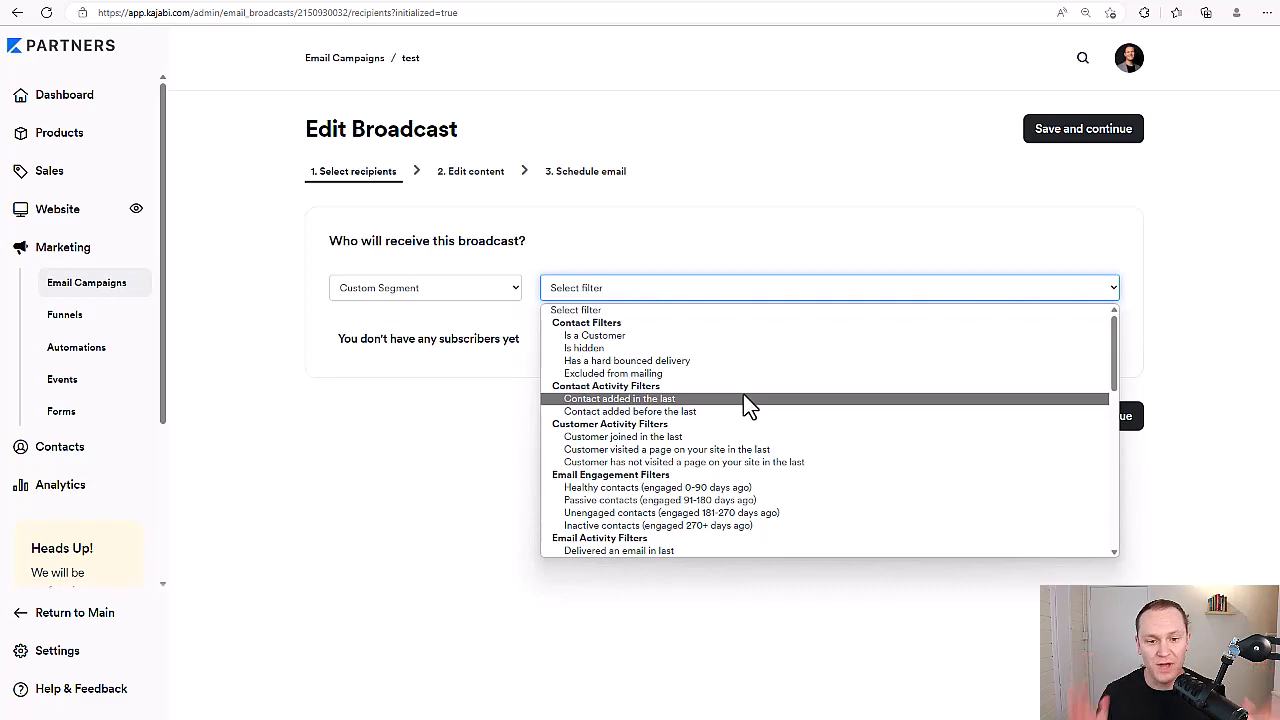
scroll(725, 365, down, 3)
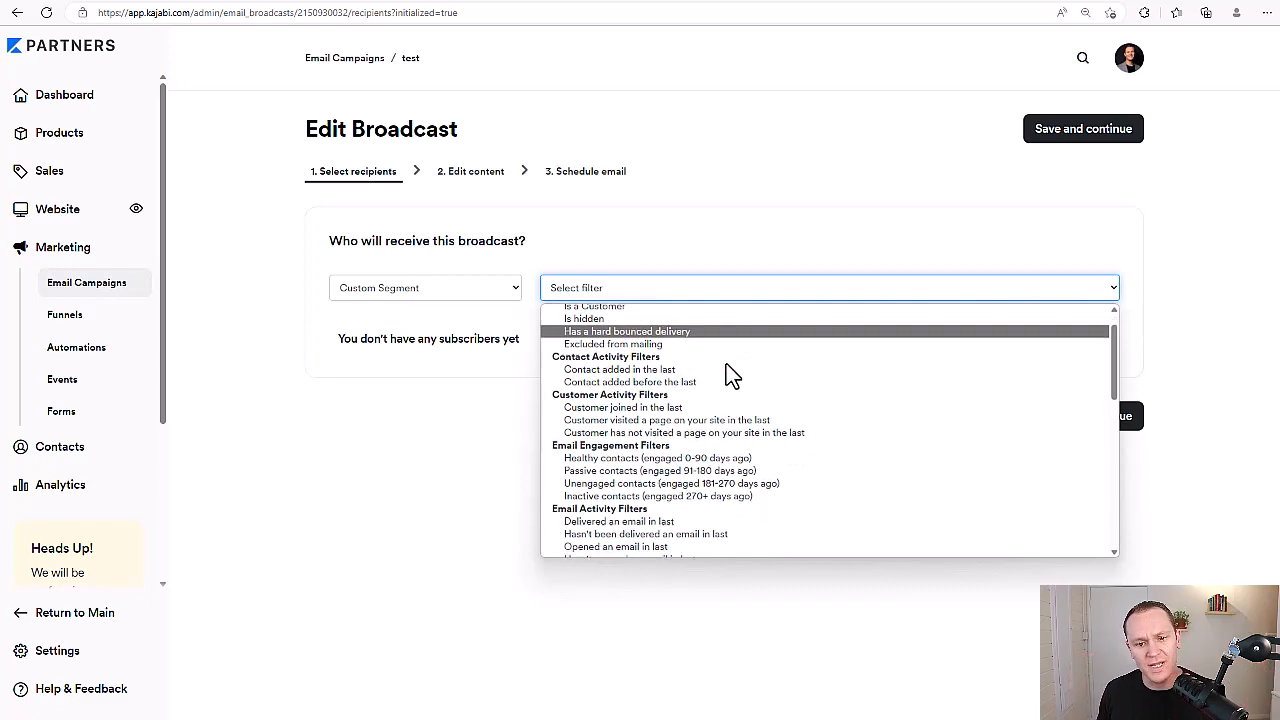
scroll(730, 375, down, 1)
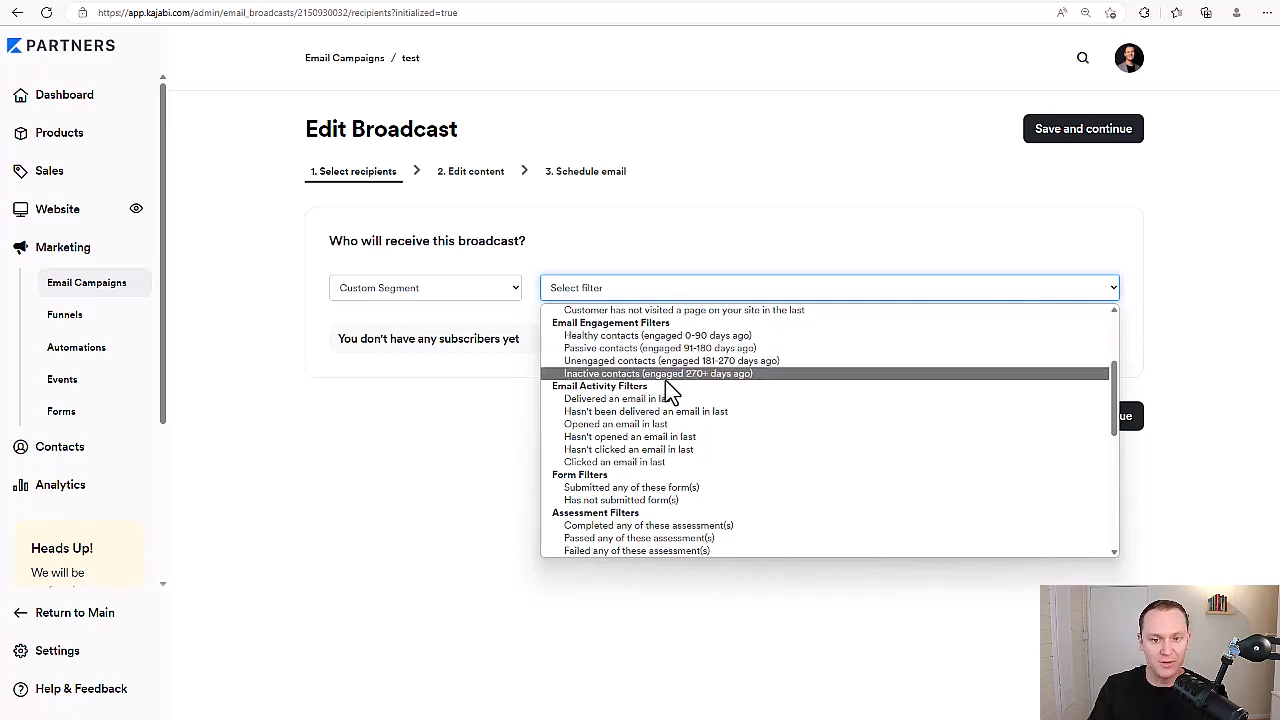
click(778, 340)
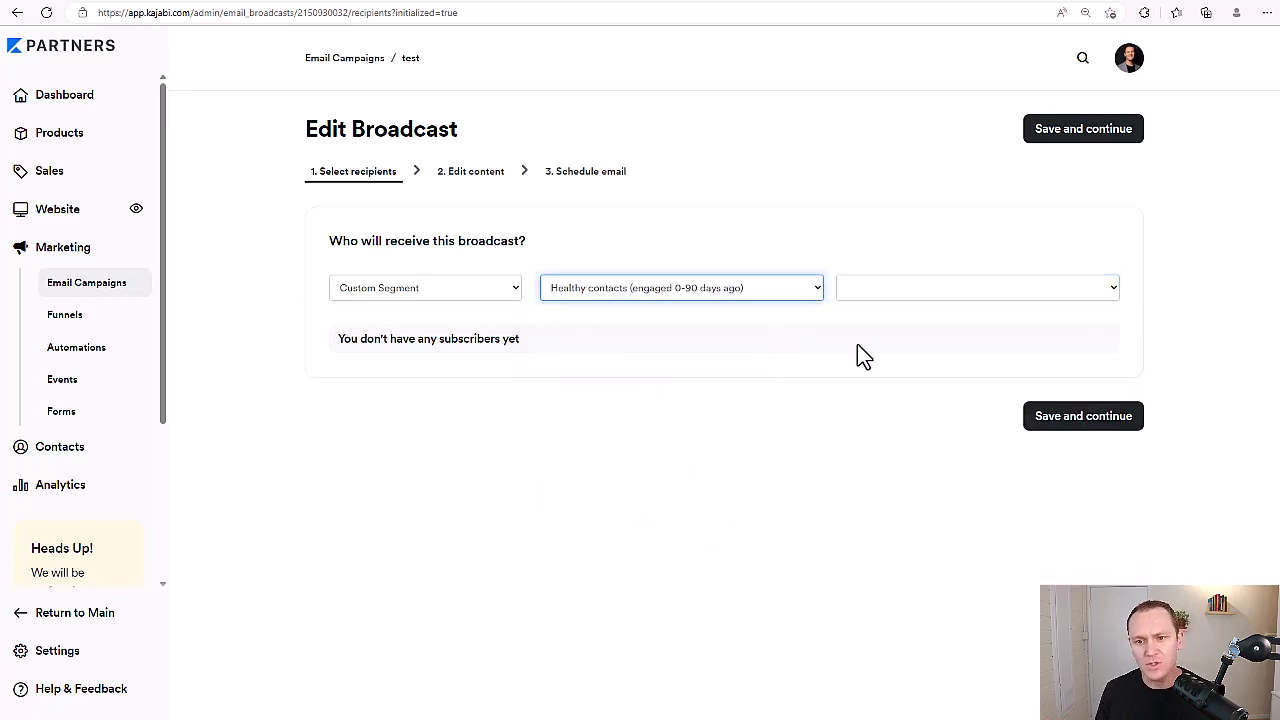
click(987, 294)
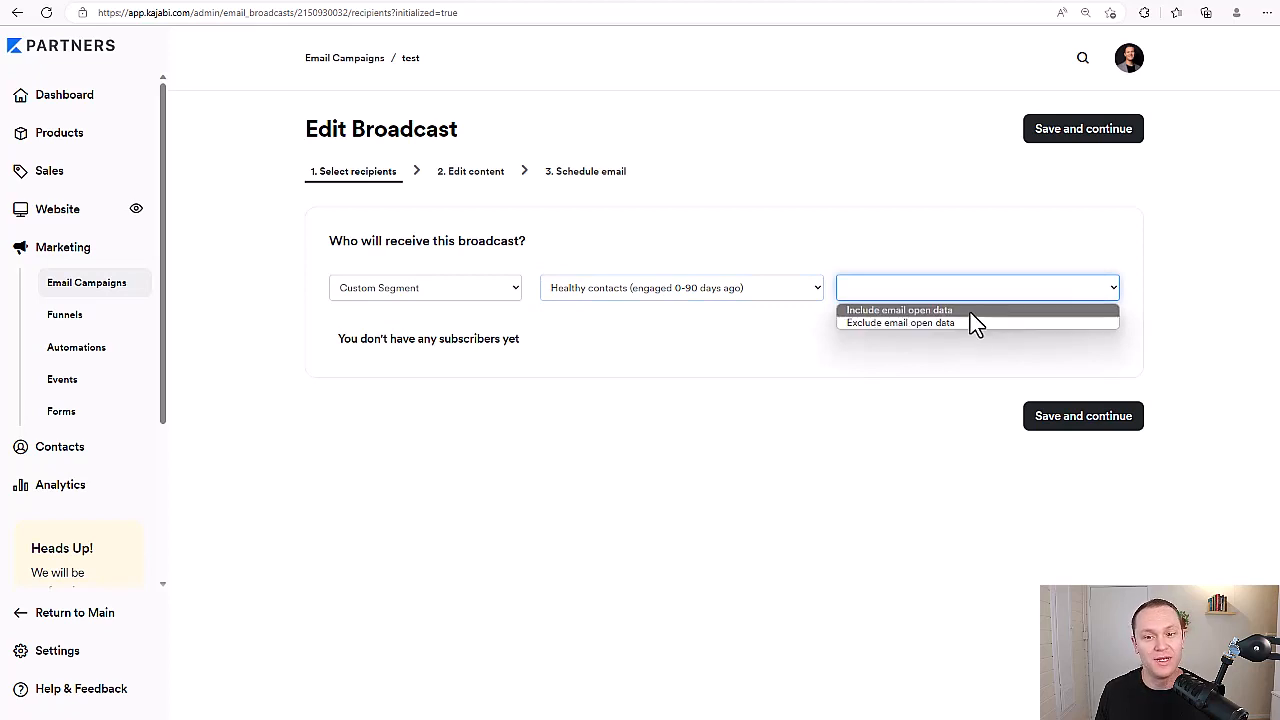
click(970, 312)
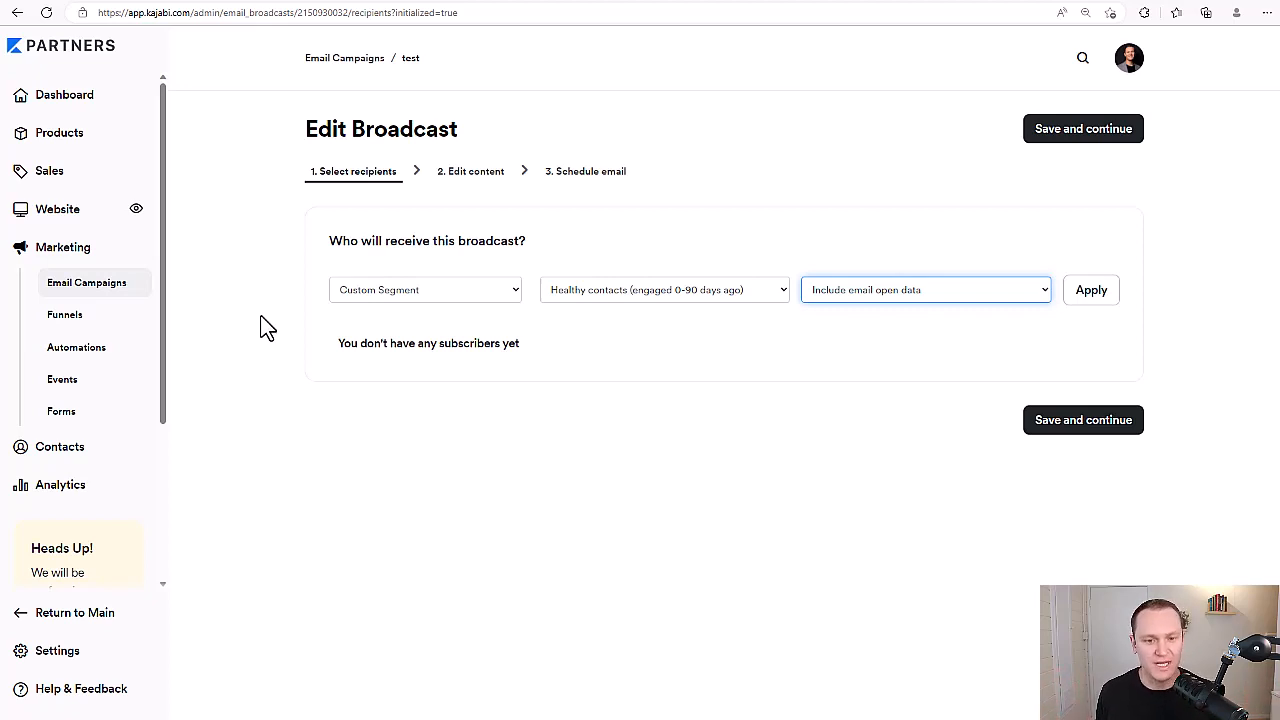
Change the custom segment's filter to Subscribed to email sequence
click(641, 302)
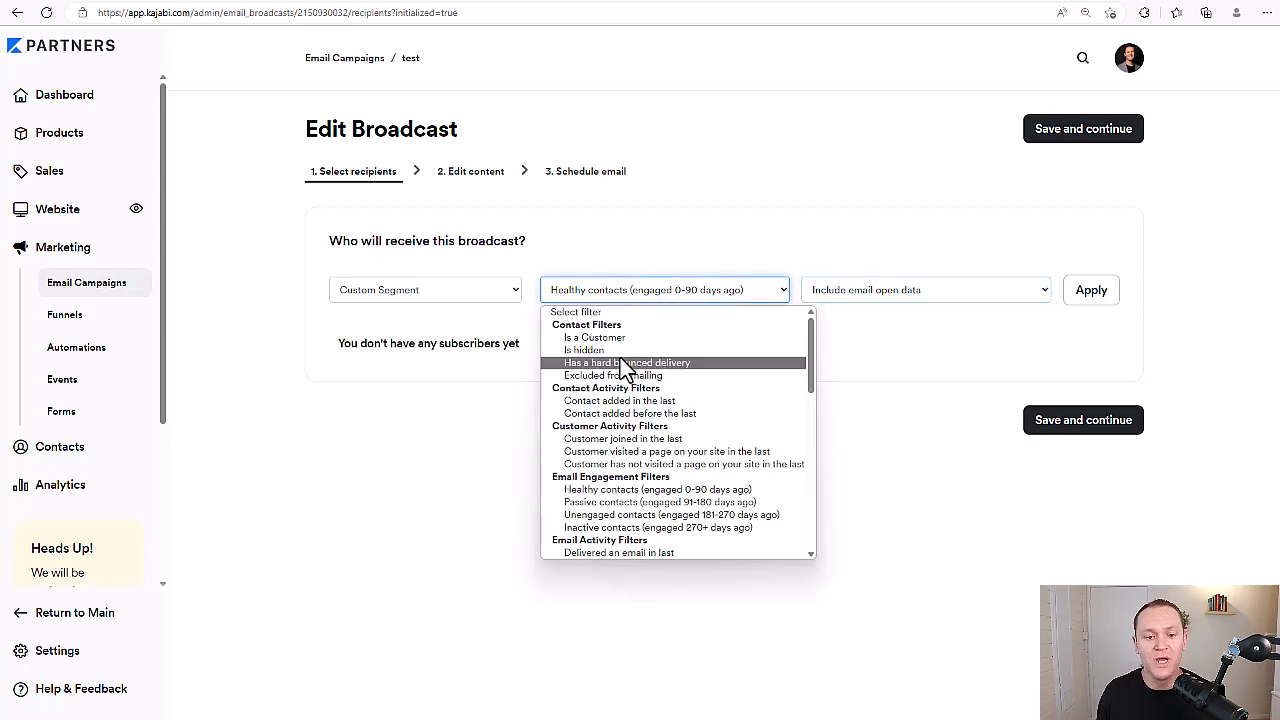
scroll(629, 372, down, 5)
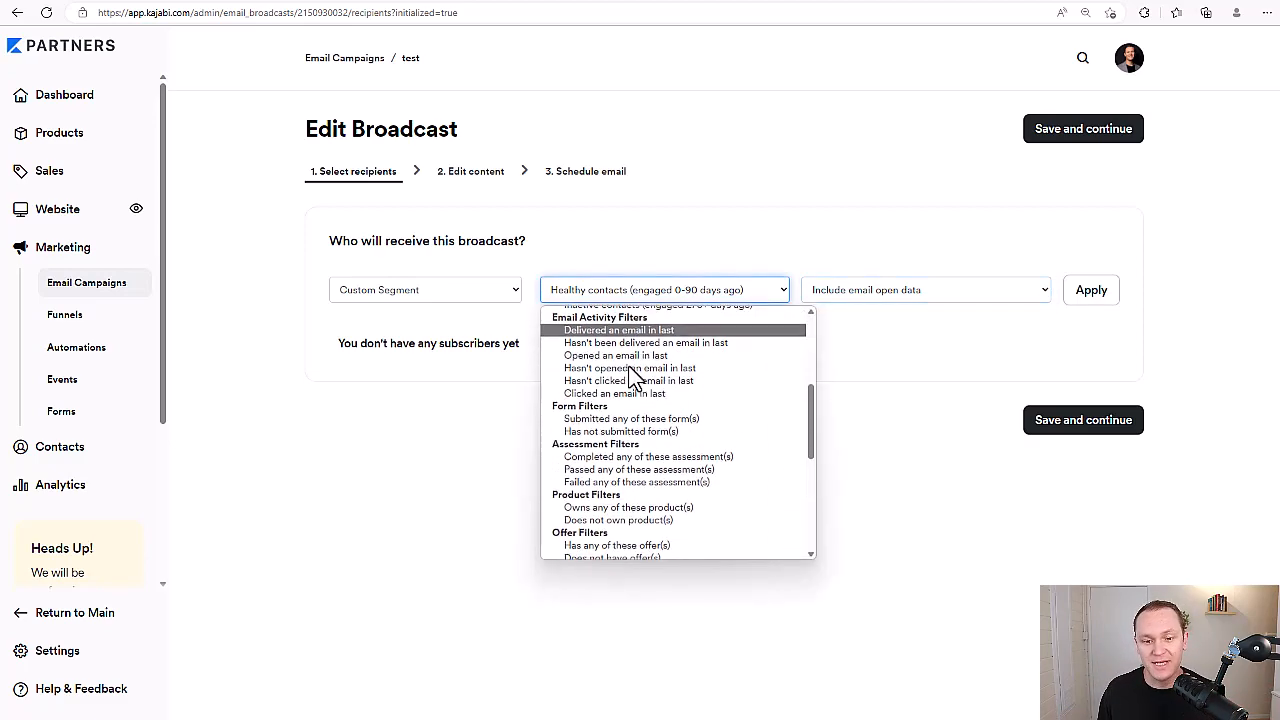
scroll(607, 435, down, 1)
scroll(607, 440, down, 2)
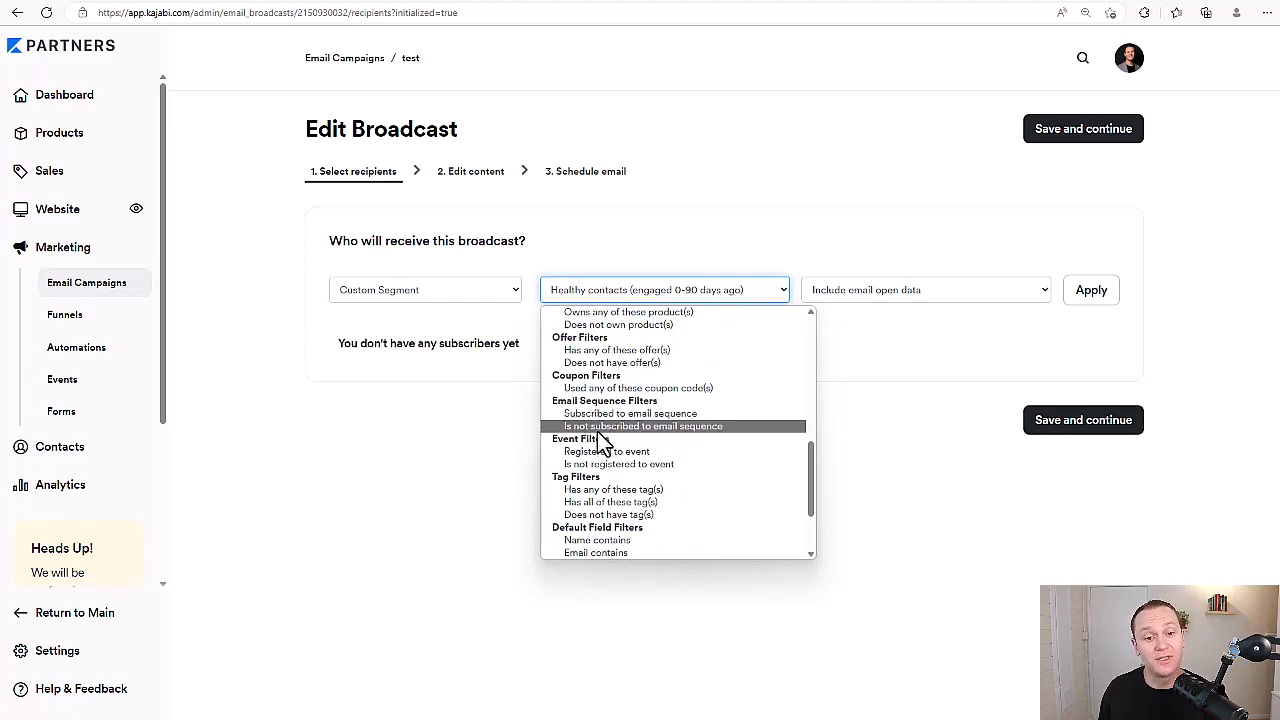
click(667, 413)
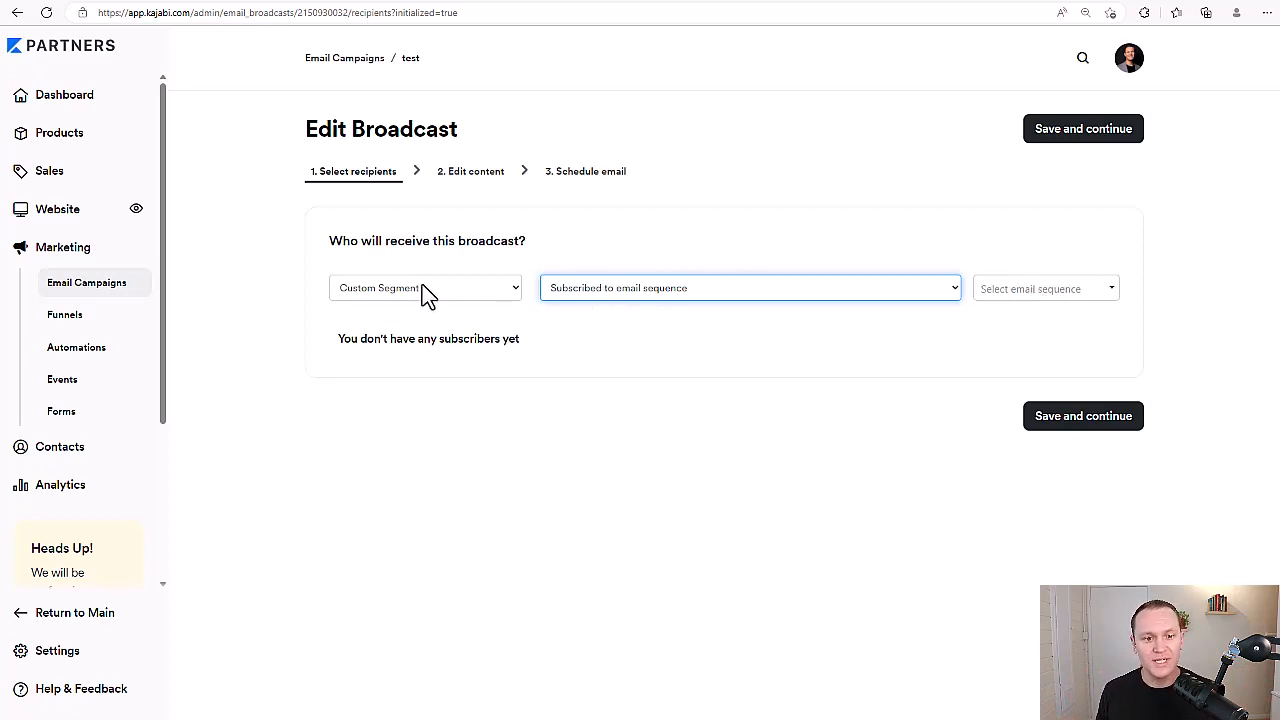
Filter the segment by Is not subscribed to email sequence for My Sweet Mini Course Email Sequence and apply the filter
click(380, 292)
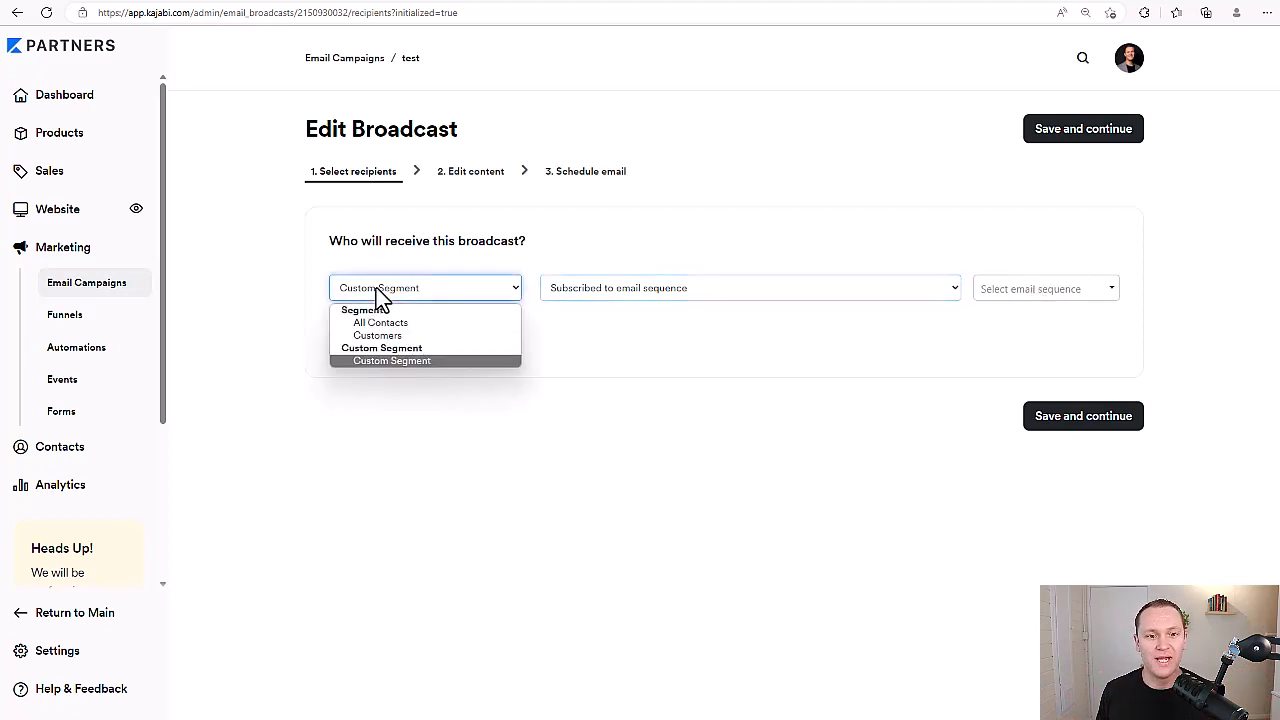
click(640, 295)
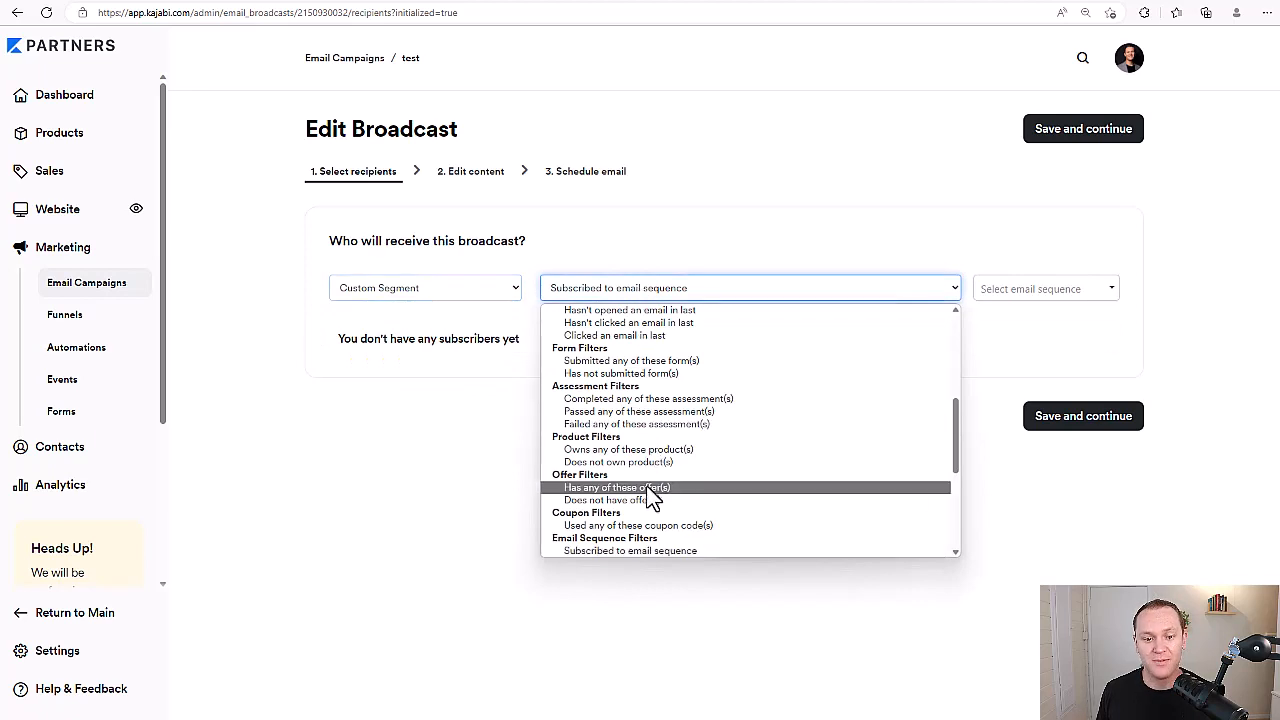
scroll(647, 530, down, 1)
click(606, 488)
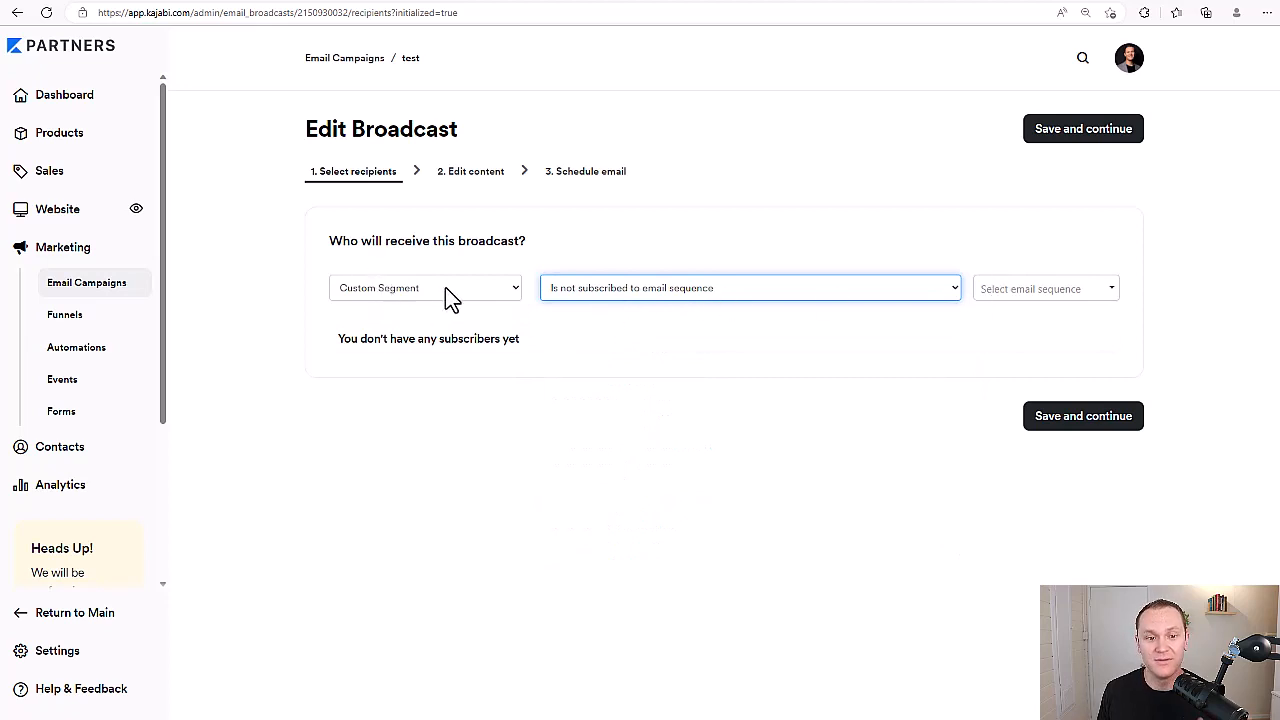
click(1041, 302)
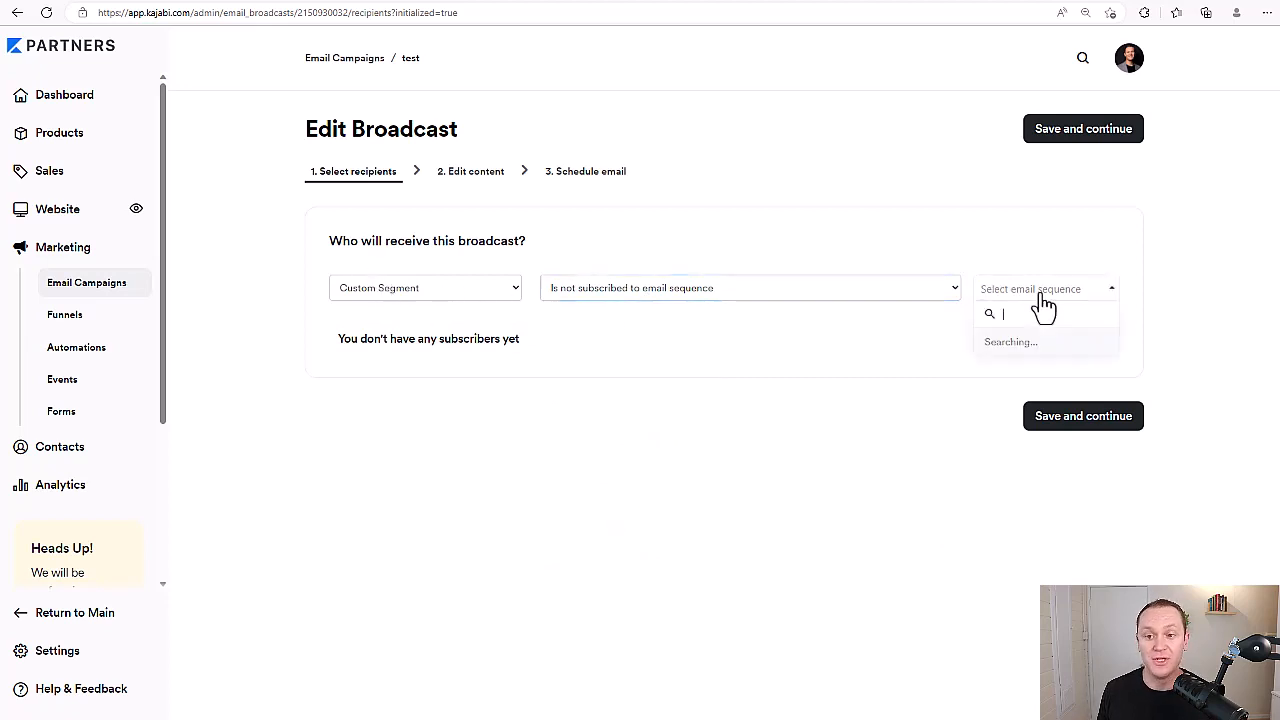
click(1025, 360)
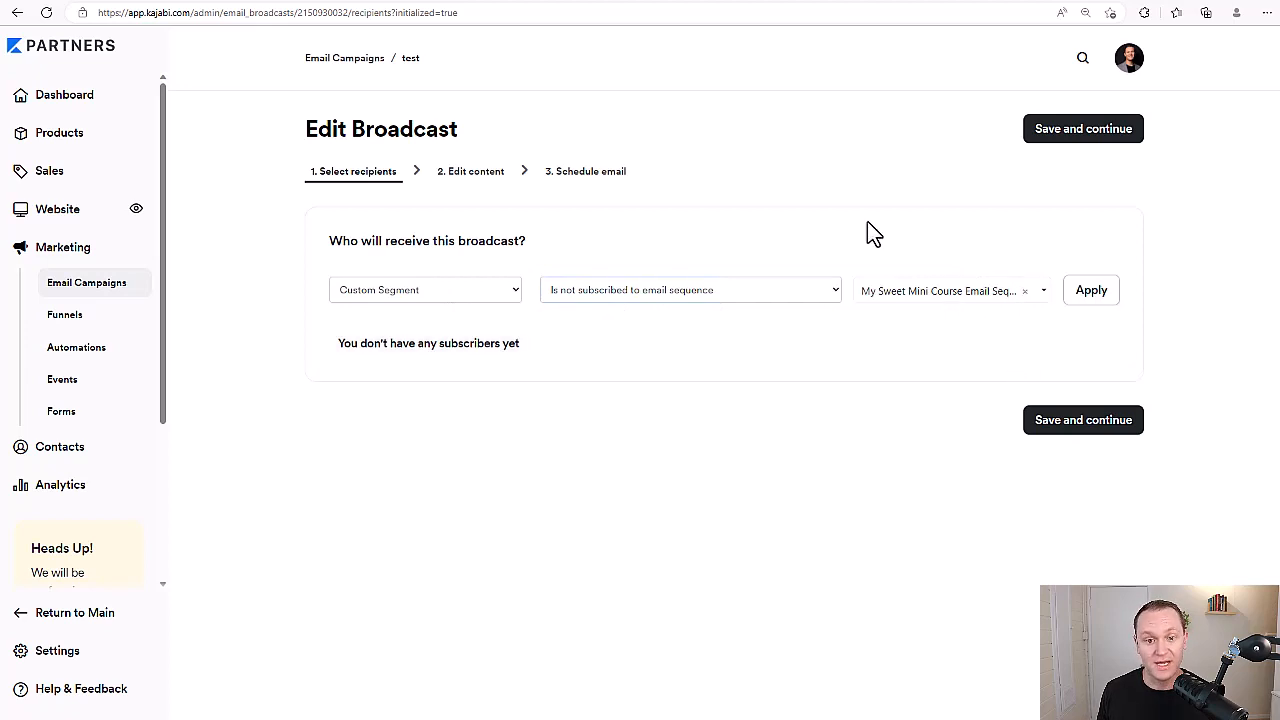
click(1112, 300)
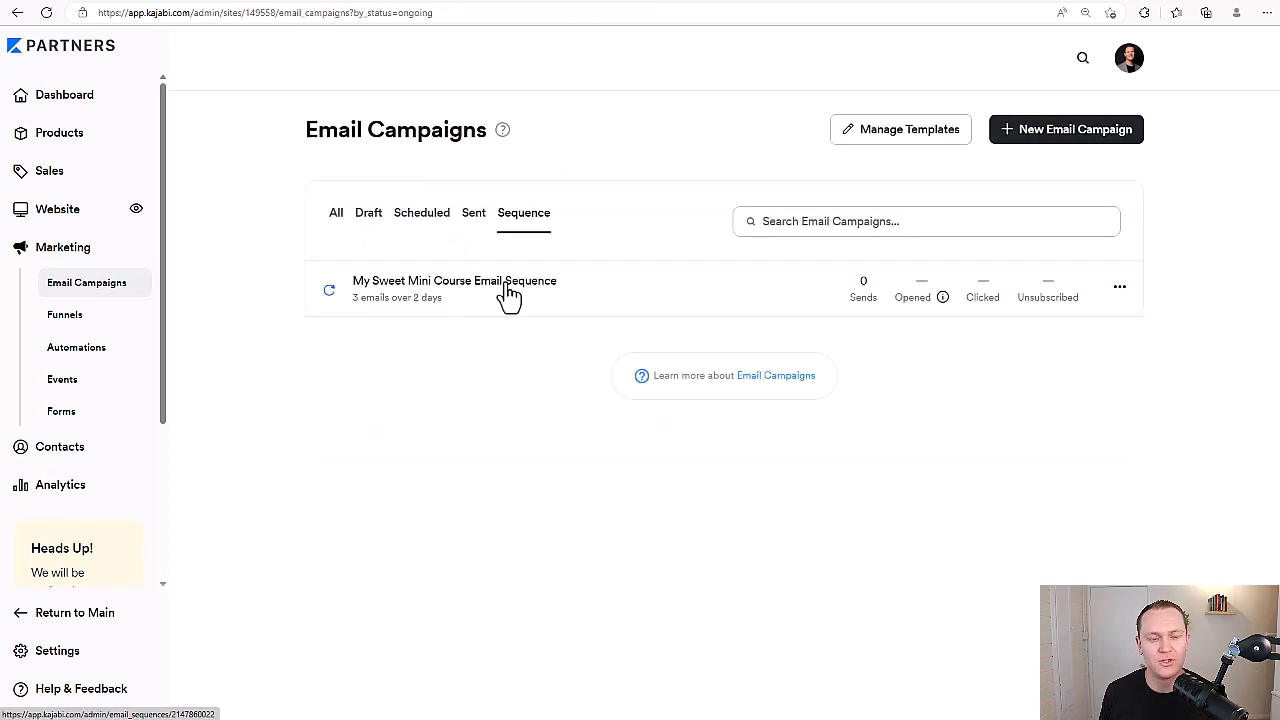
Open the settings of My Sweet Mini Course Email Sequence and go to its automation options
click(509, 288)
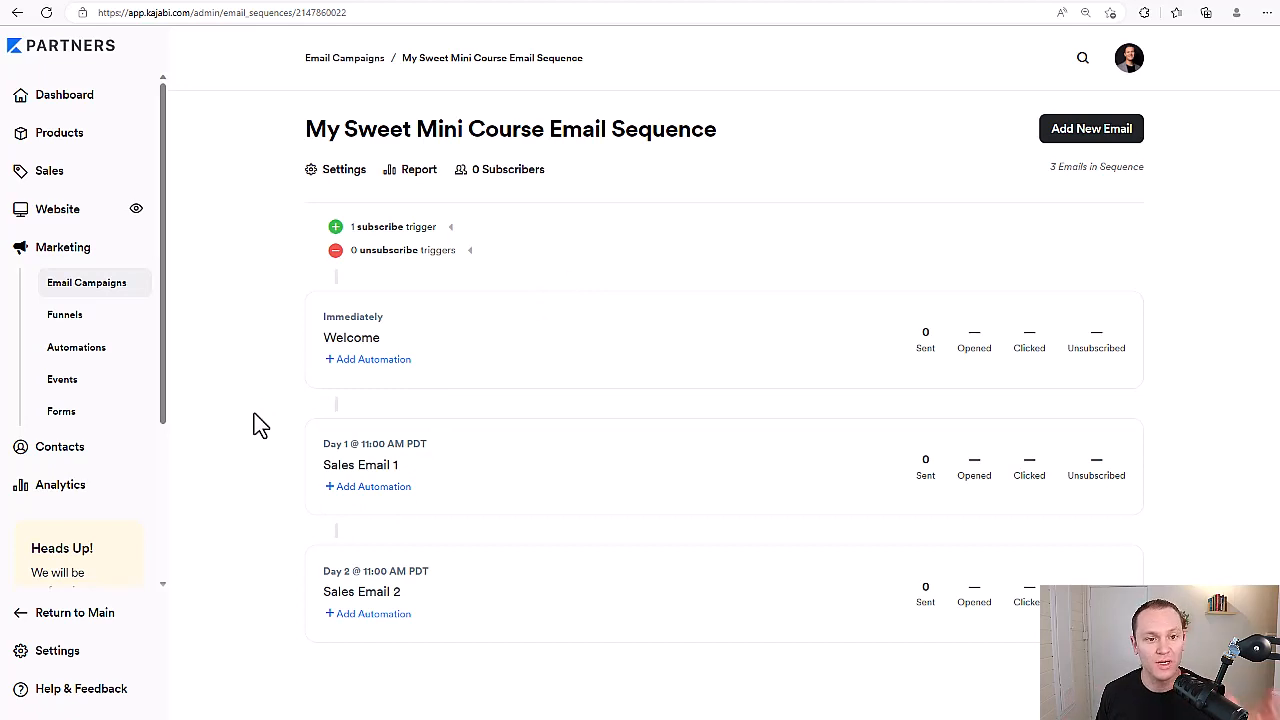
click(338, 185)
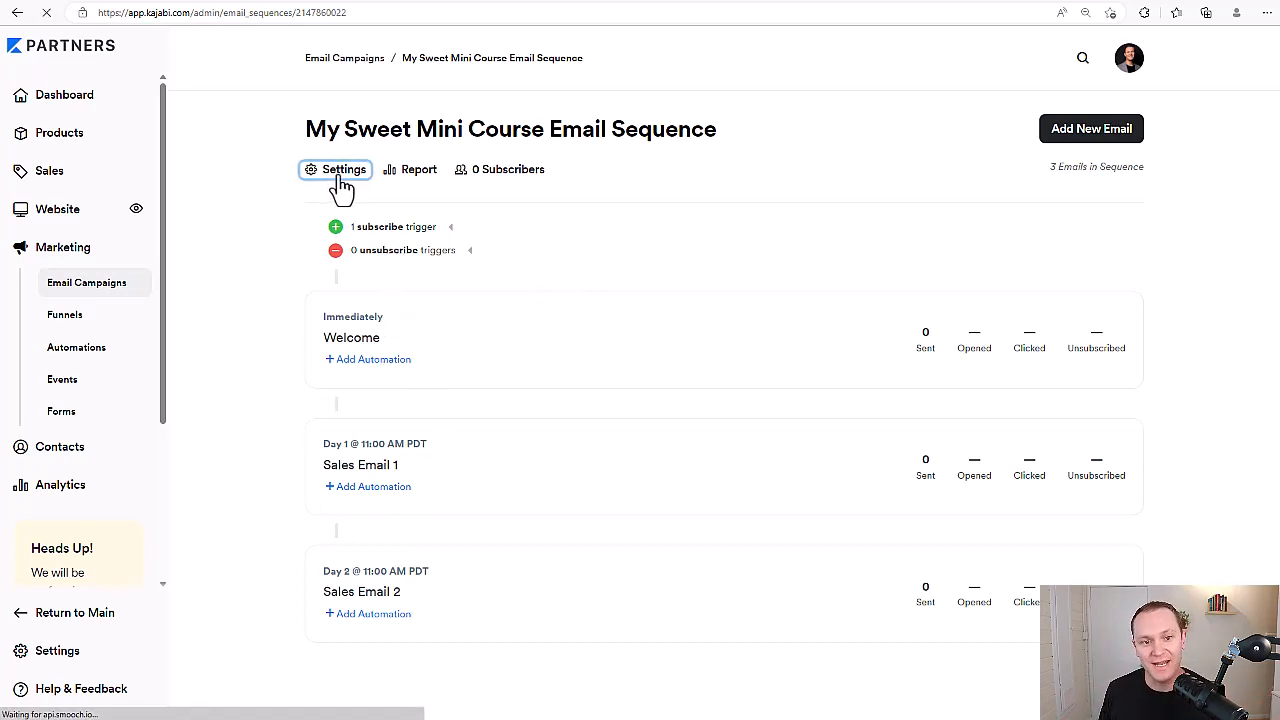
scroll(605, 237, down, 1)
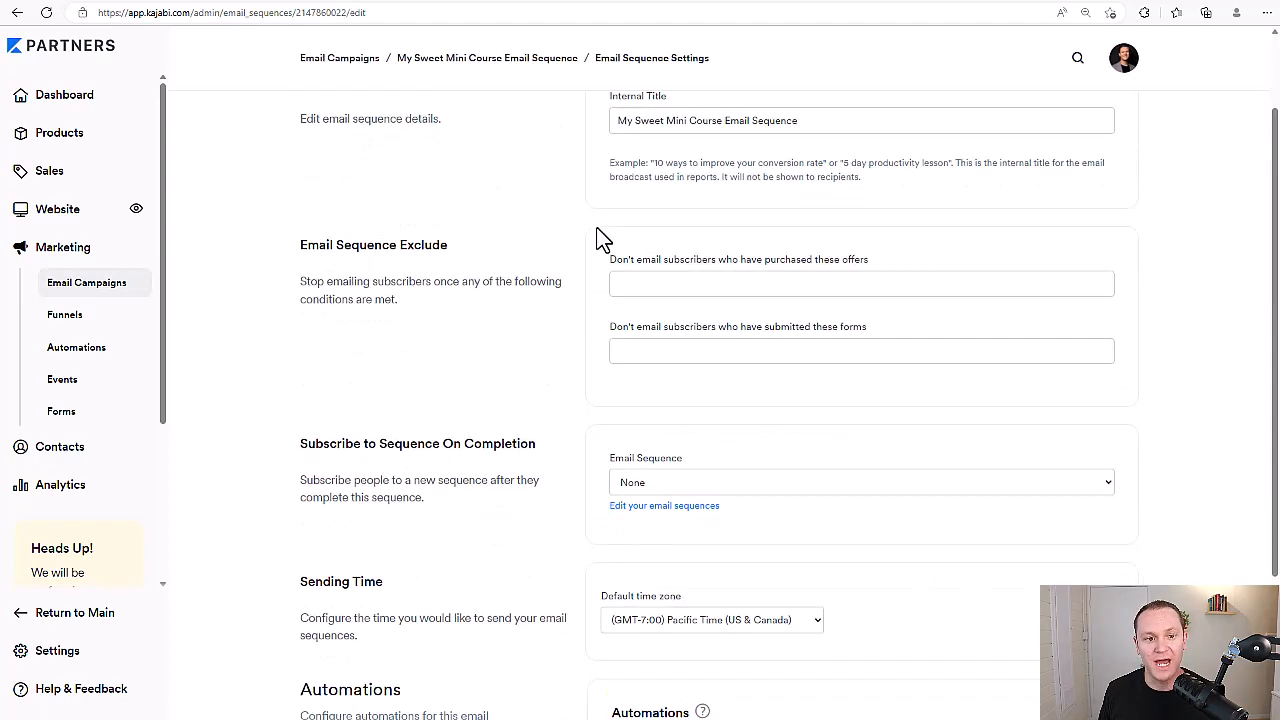
scroll(346, 277, down, 2)
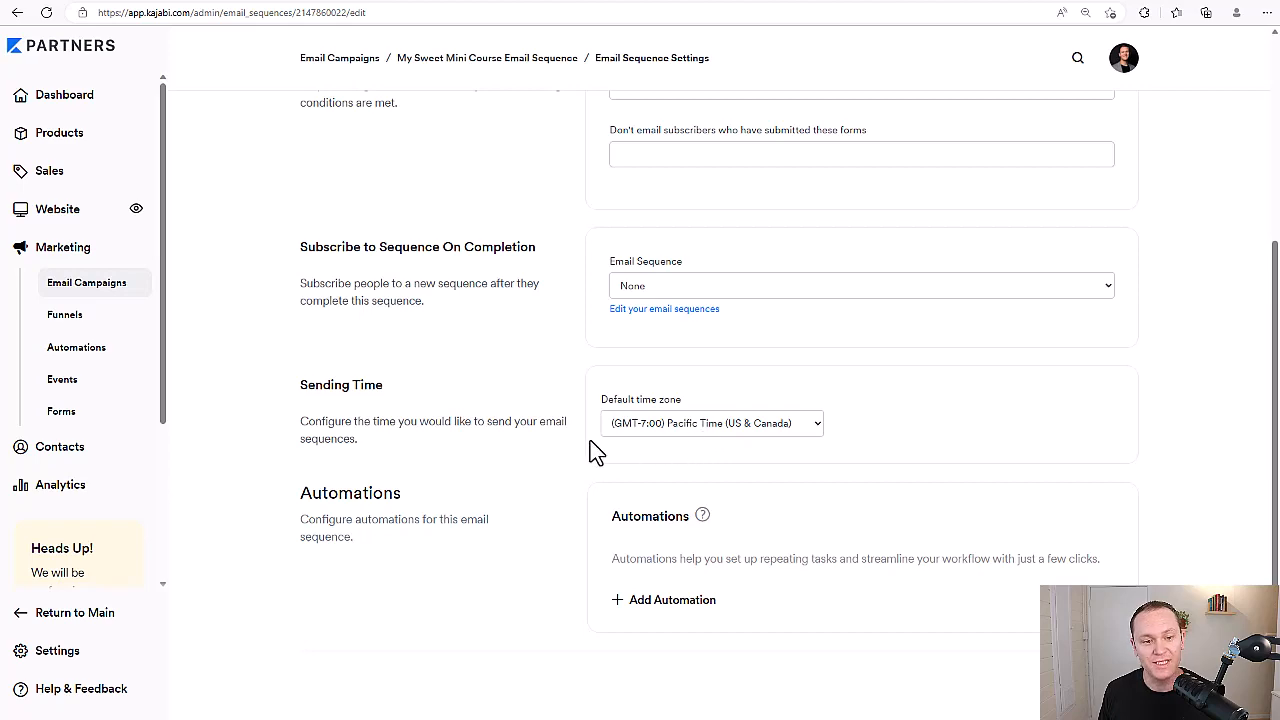
drag(298, 529, 420, 550)
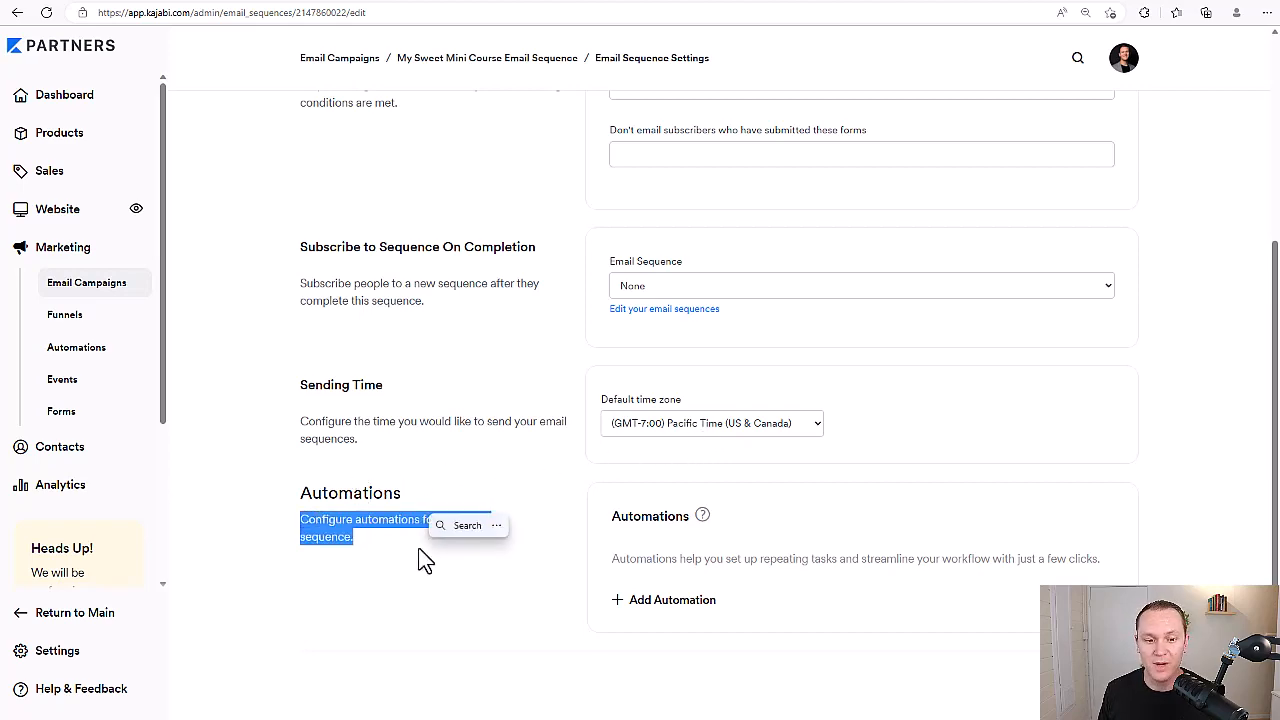
click(425, 560)
Add and save an automation that adds the New Subscriber Completed tag when My Sweet Mini Course Email Sequence is completed
click(692, 604)
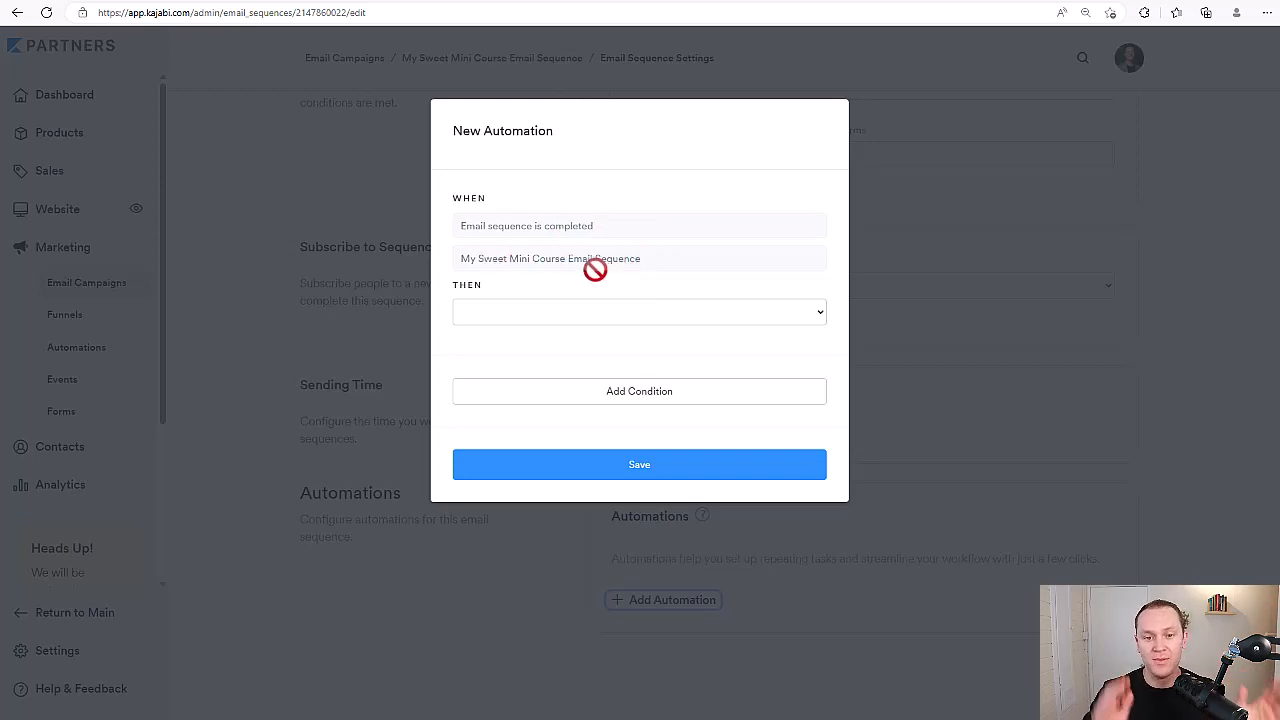
click(553, 312)
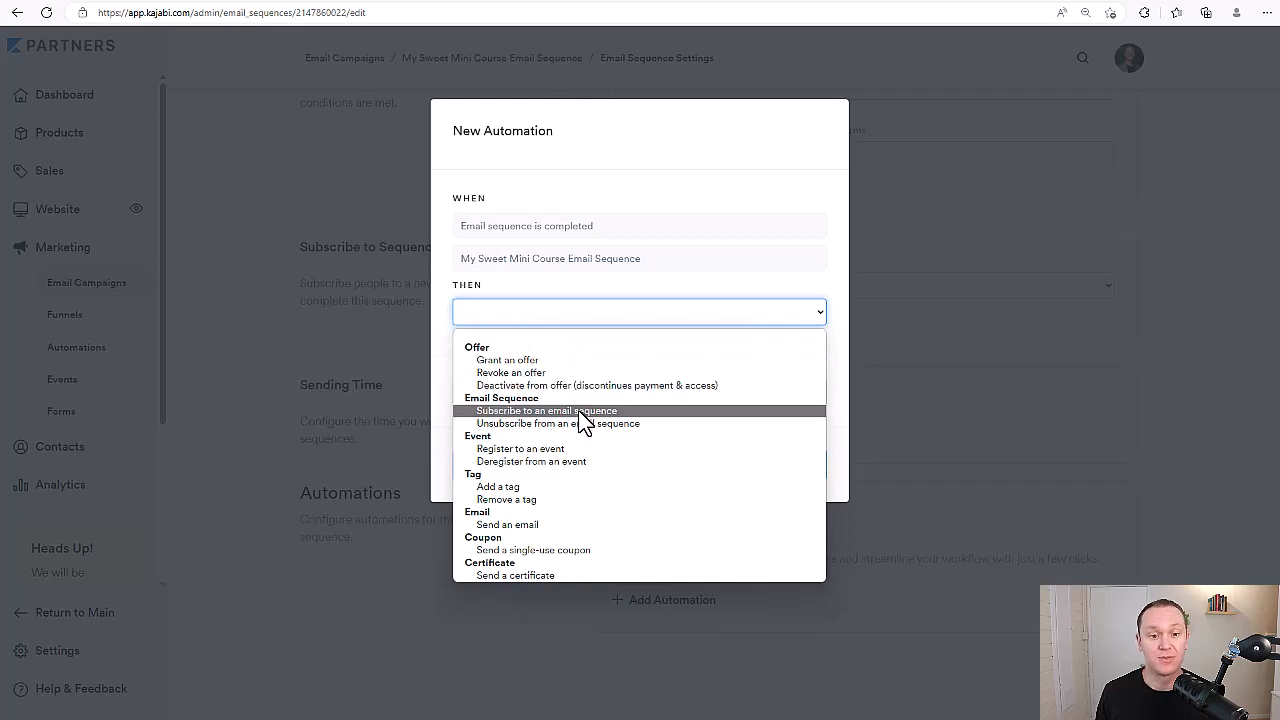
click(577, 490)
click(577, 350)
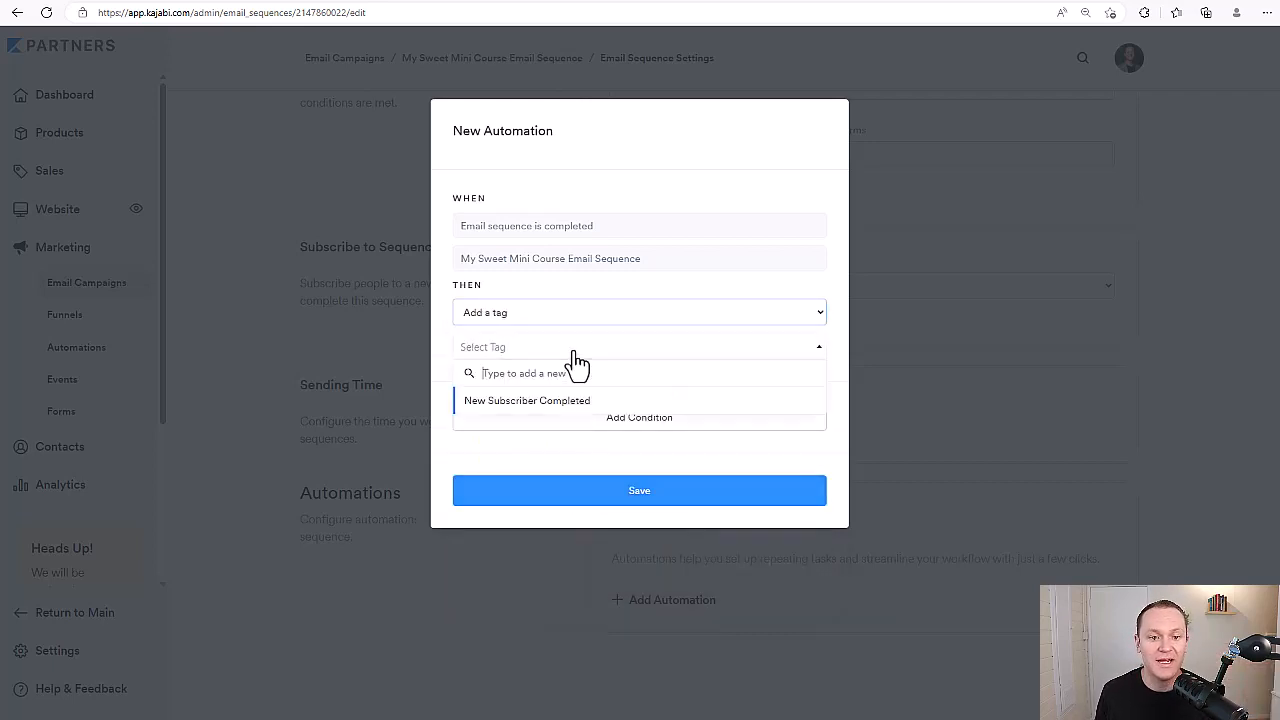
click(519, 402)
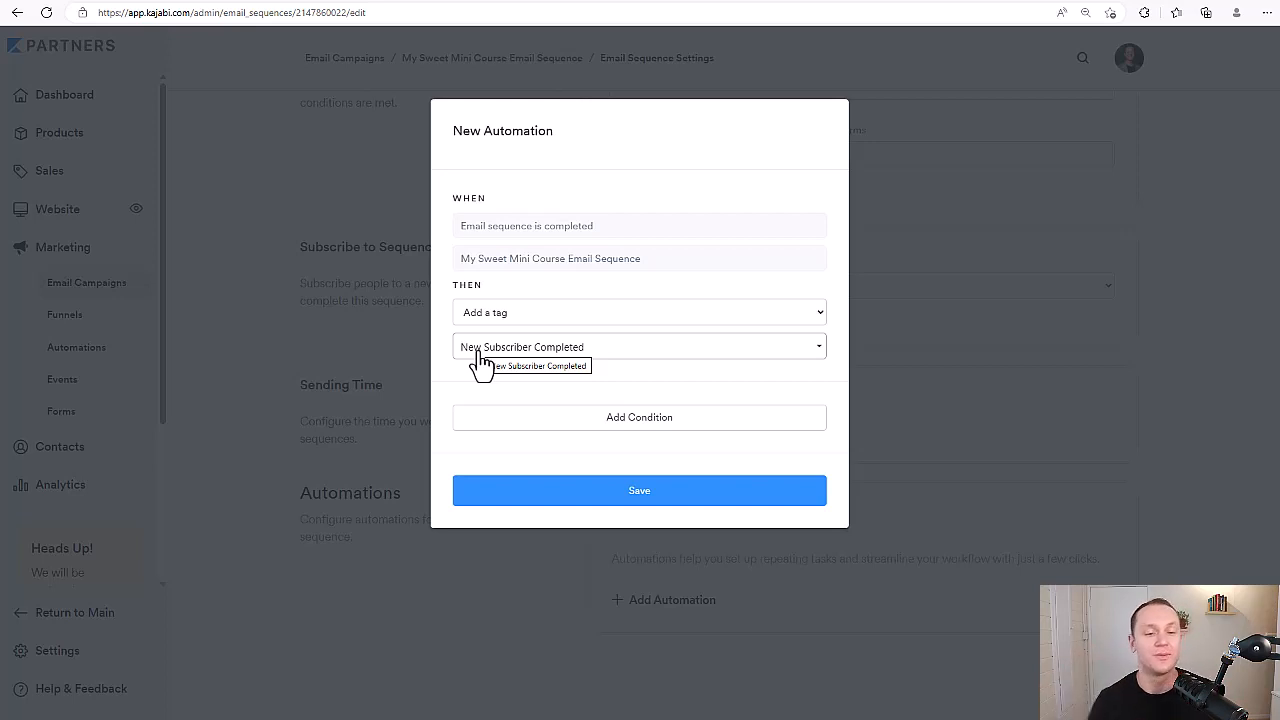
click(629, 420)
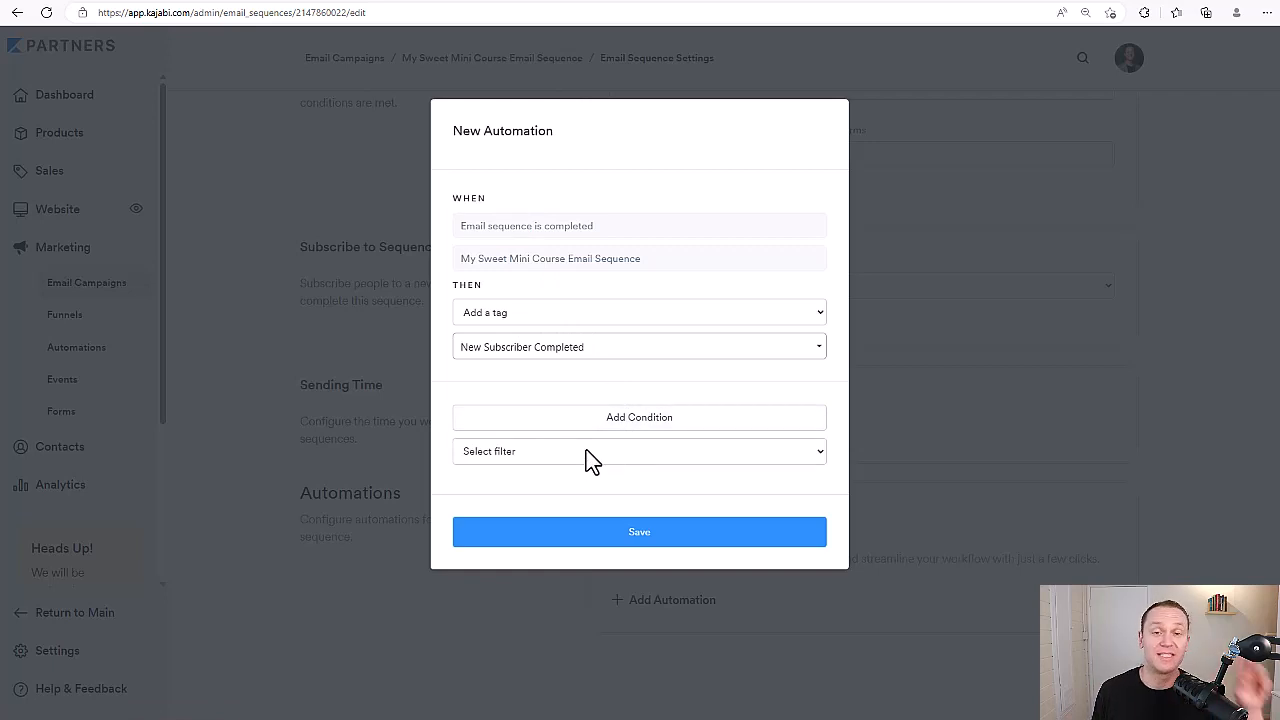
click(640, 535)
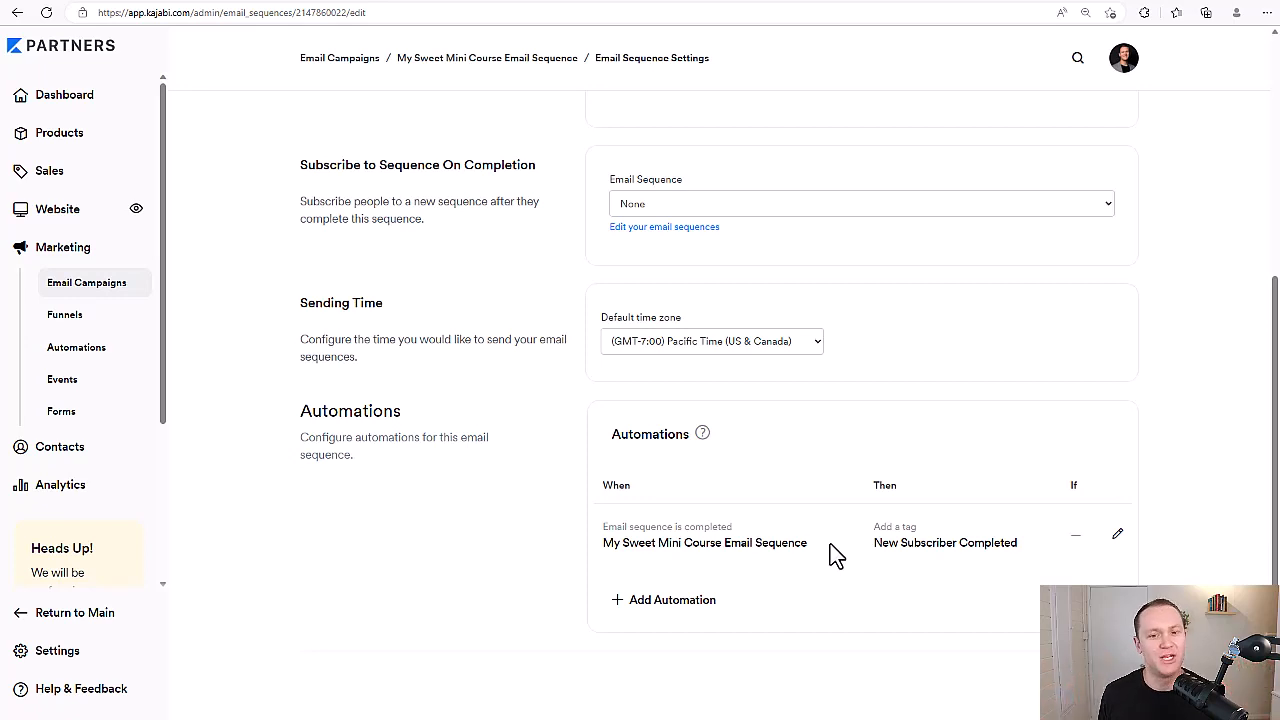
Open the Email Templates page in the site settings and look through the full list of system emails
scroll(463, 415, up, 4)
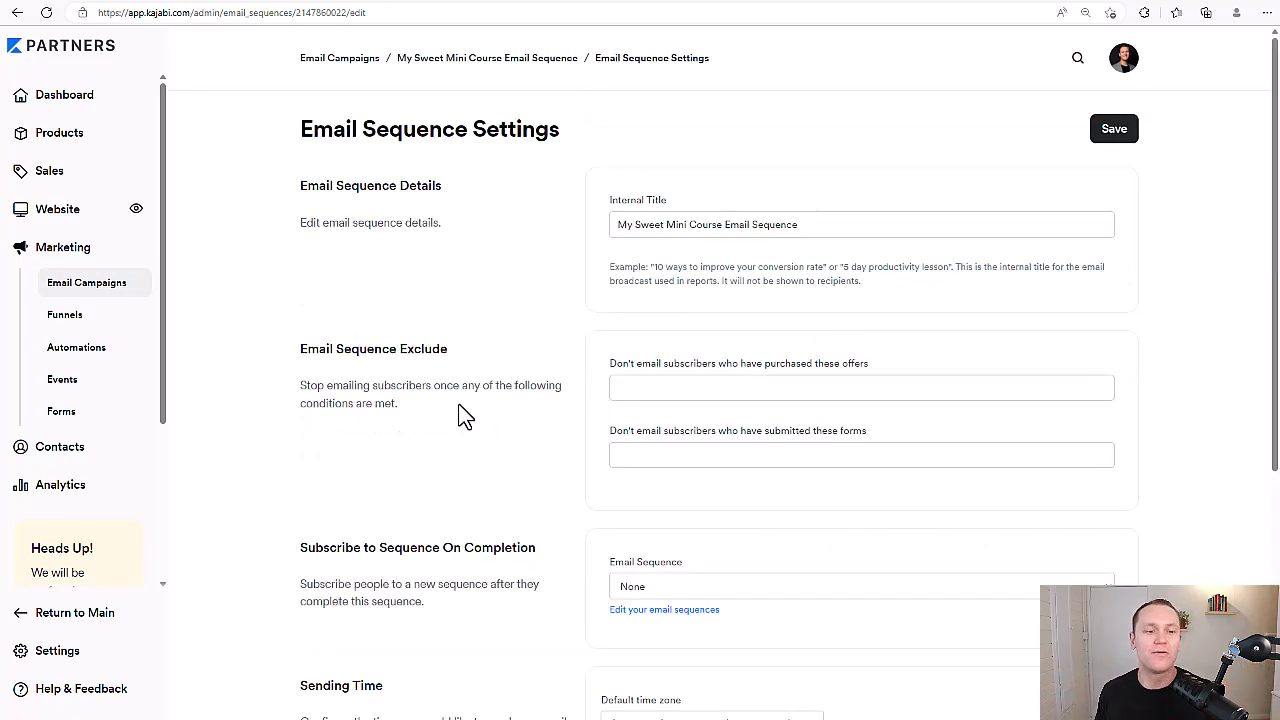
click(95, 658)
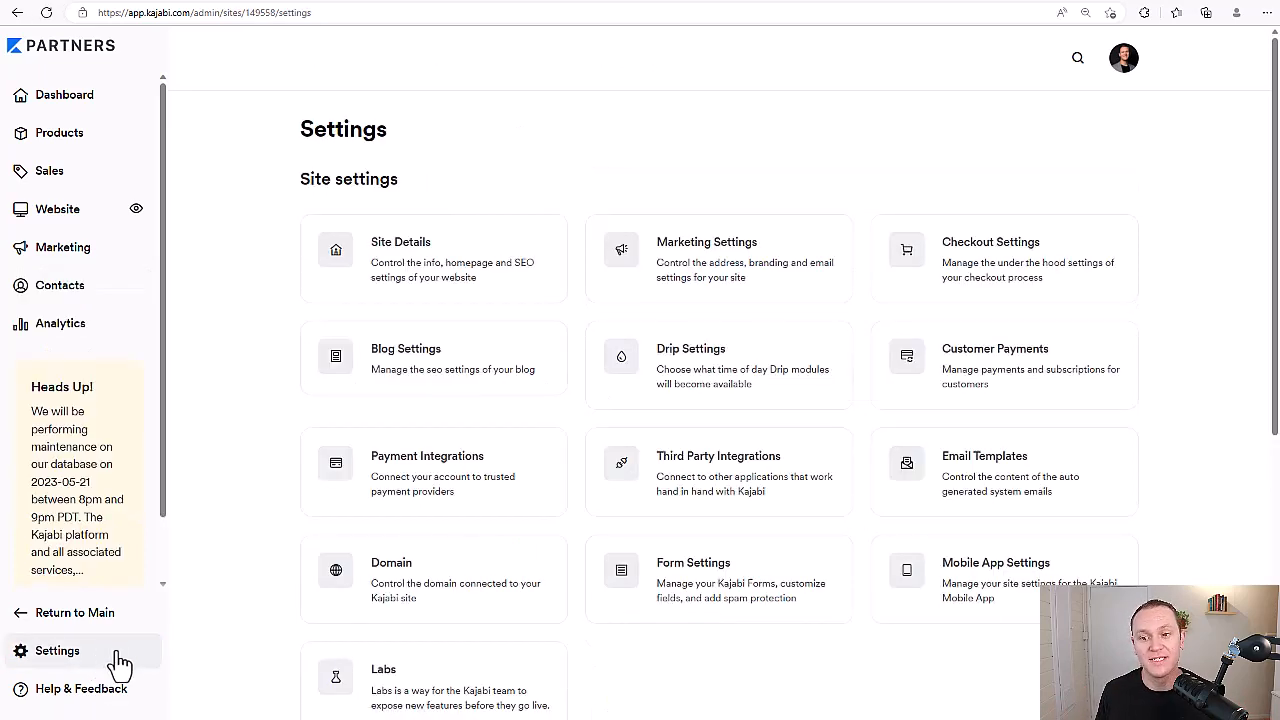
click(920, 492)
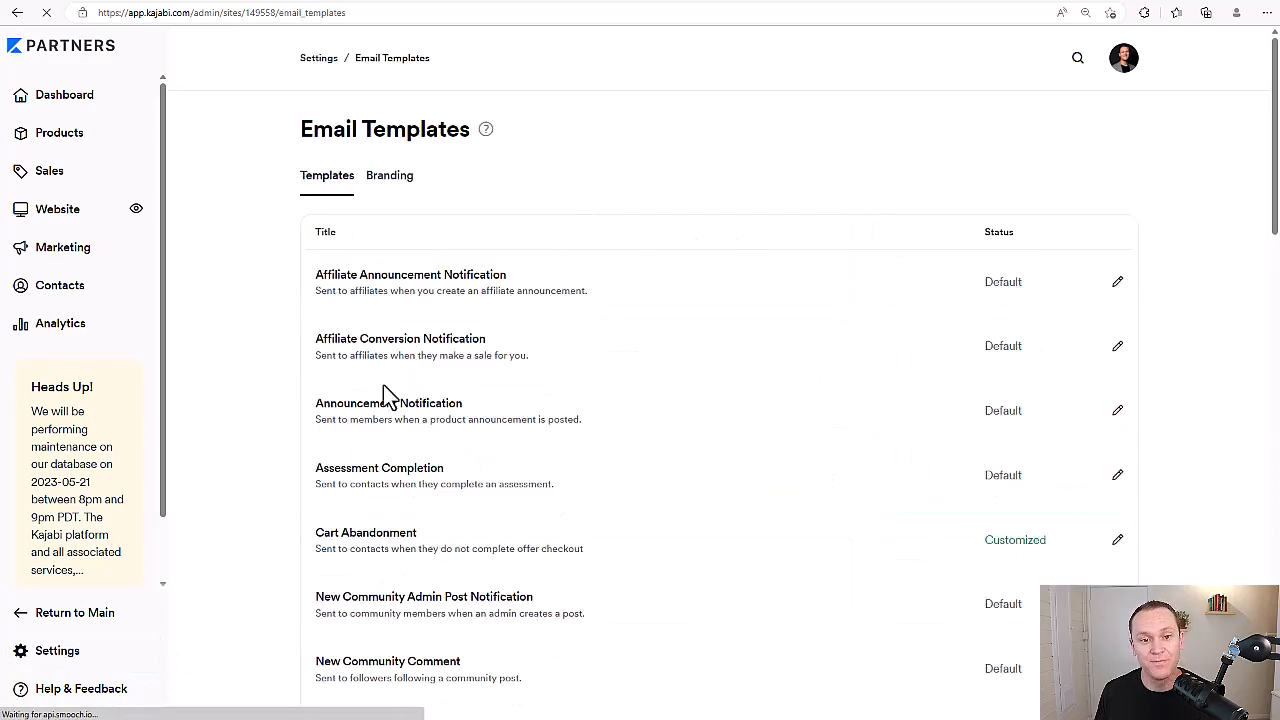
scroll(930, 260, down, 15)
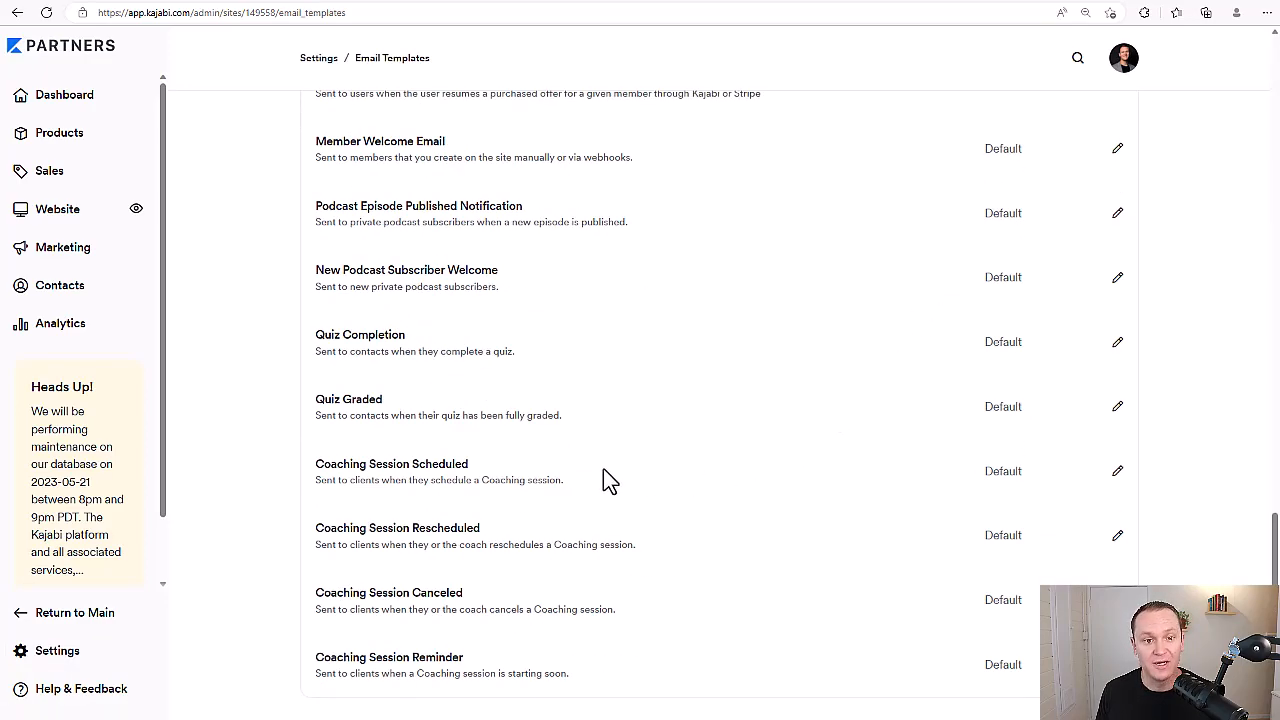
scroll(588, 472, up, 15)
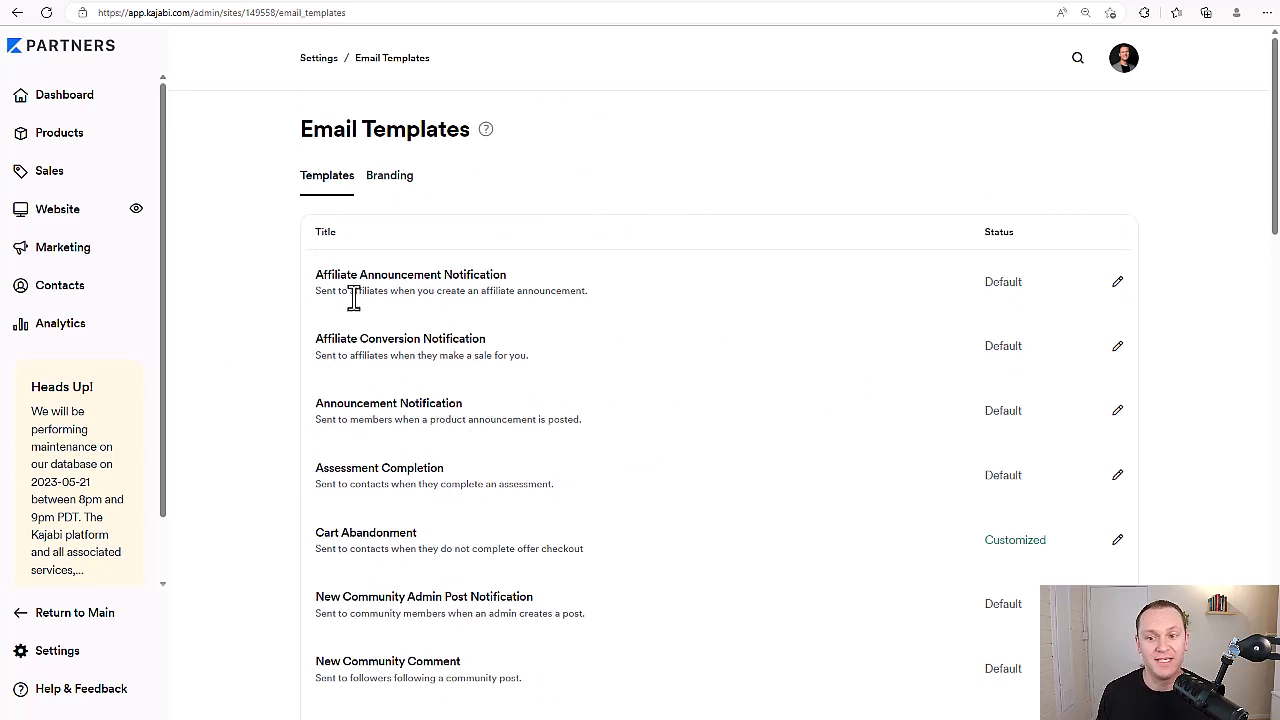
Examine the template statuses, especially the Cart Abandonment email's status and description
drag(1055, 221, 957, 234)
click(950, 234)
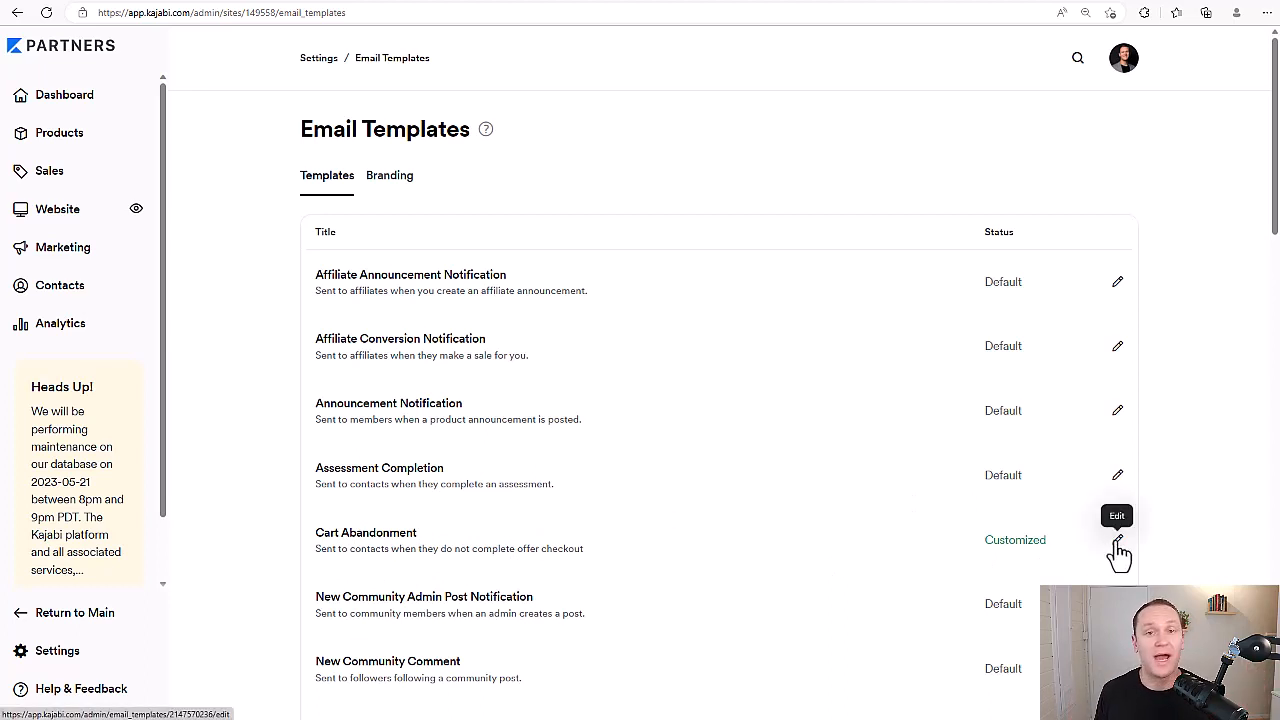
drag(1068, 545, 973, 540)
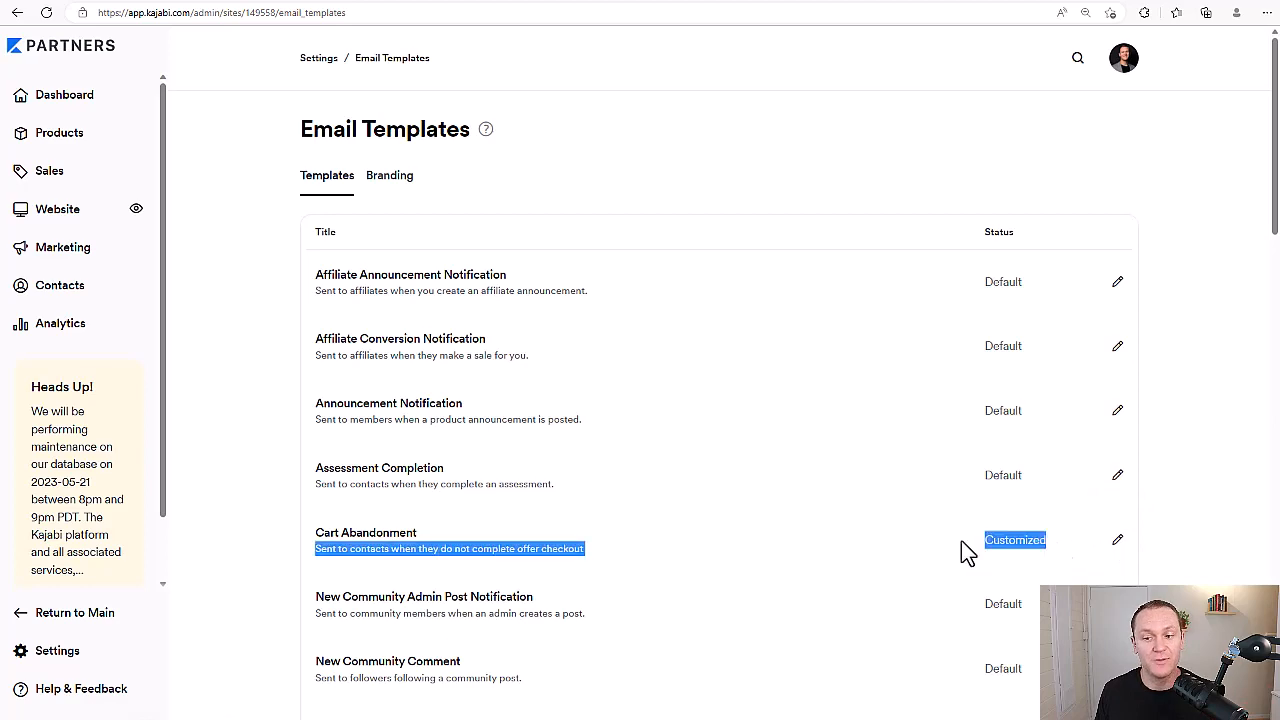
click(955, 544)
scroll(574, 471, down, 2)
scroll(491, 440, up, 2)
scroll(351, 306, down, 2)
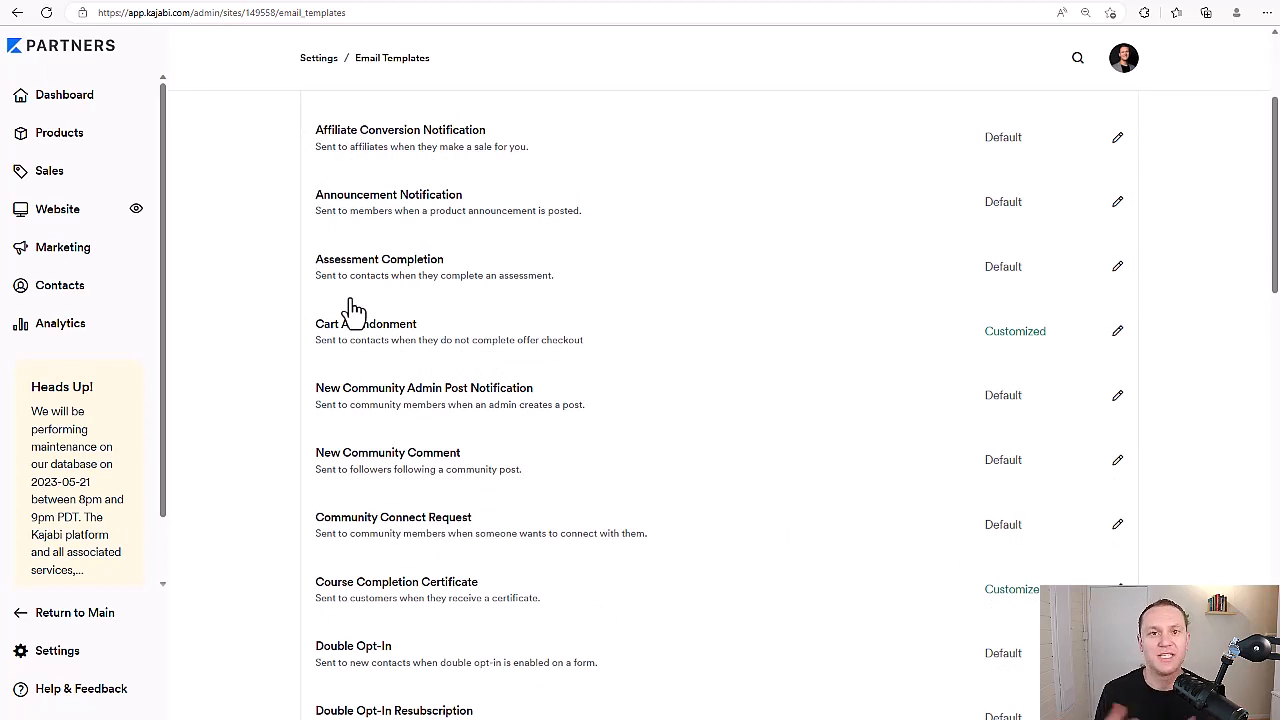
drag(432, 336, 268, 332)
click(269, 333)
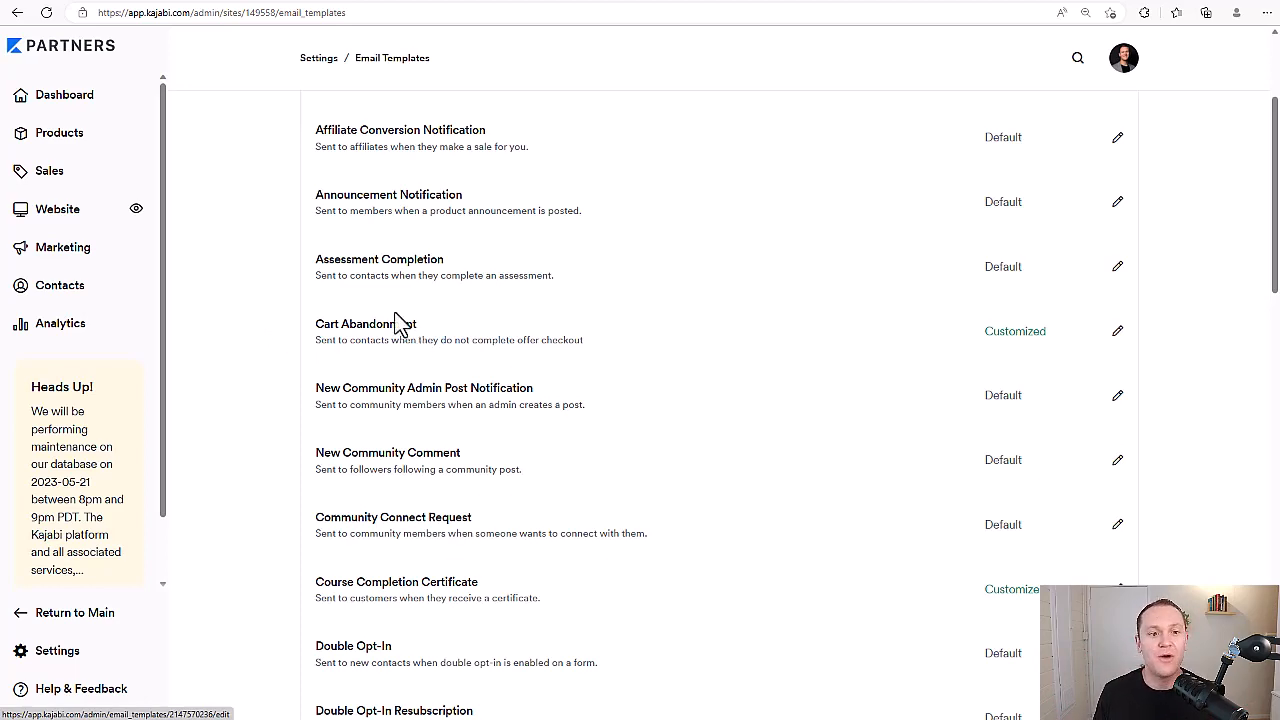
View the subject and content of the Double Opt-In email template, and return to the template list
scroll(536, 260, down, 2)
scroll(540, 262, down, 1)
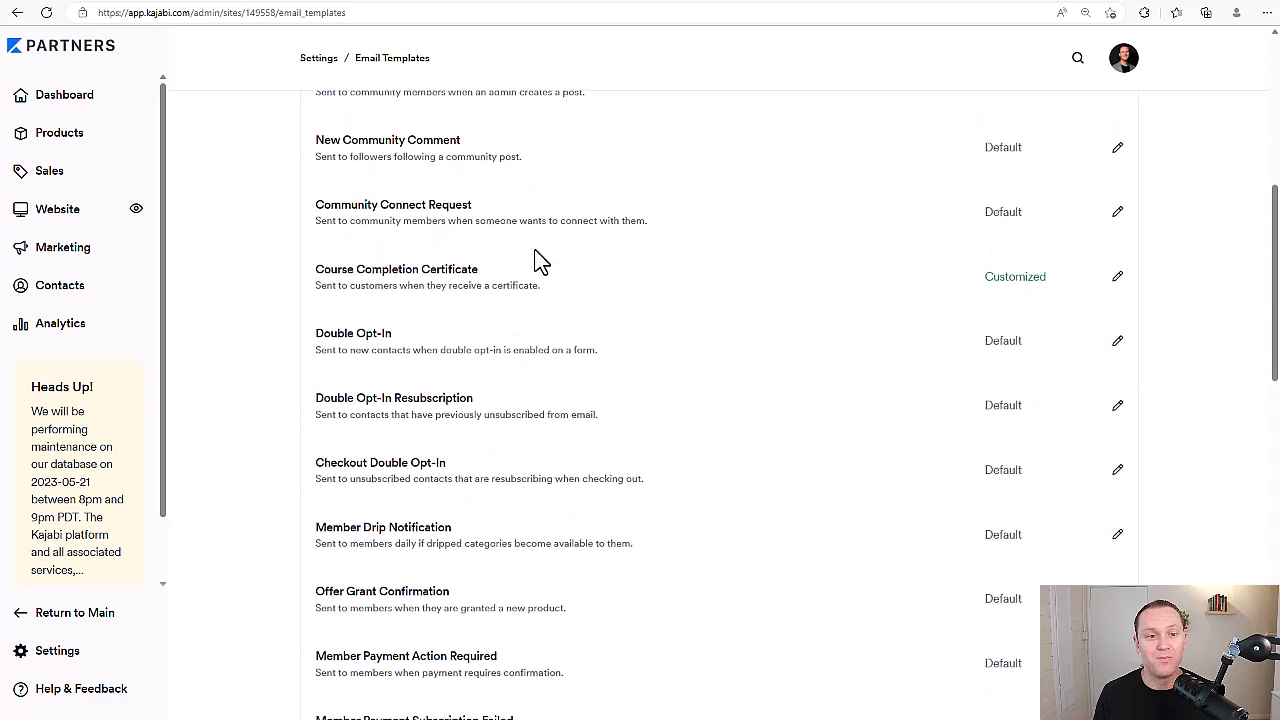
scroll(535, 255, down, 1)
scroll(509, 234, up, 1)
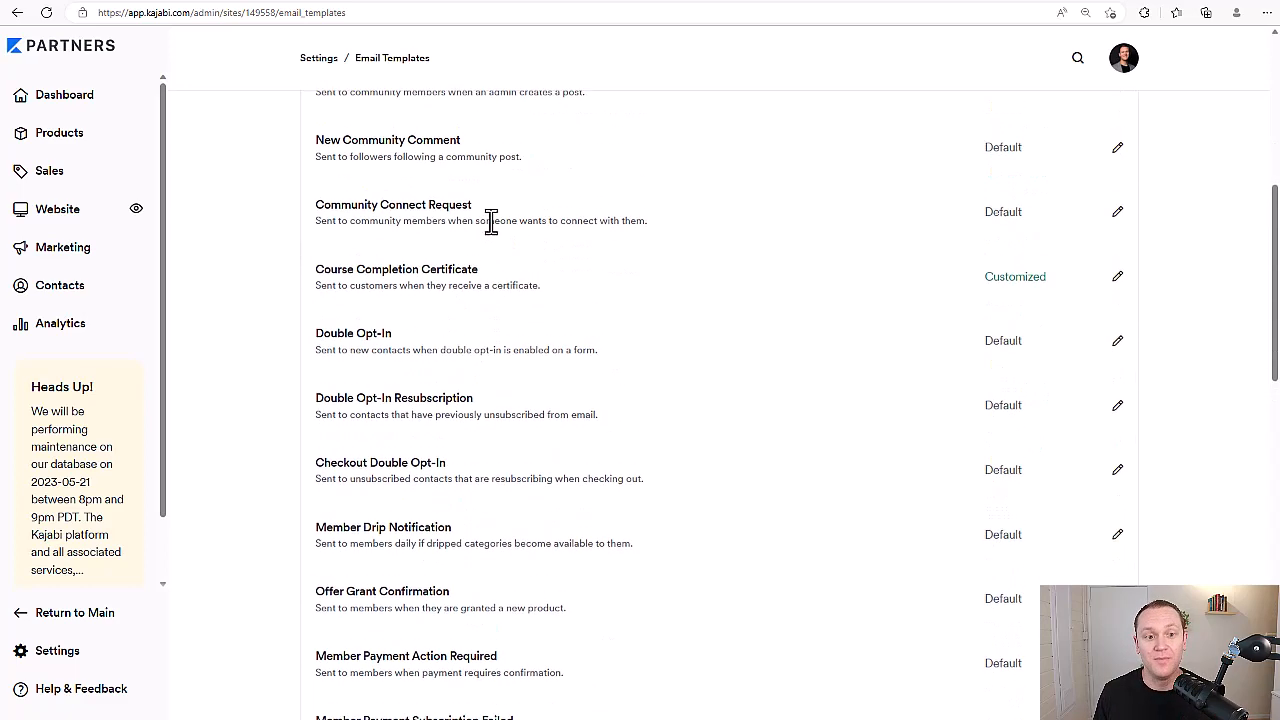
scroll(330, 235, down, 1)
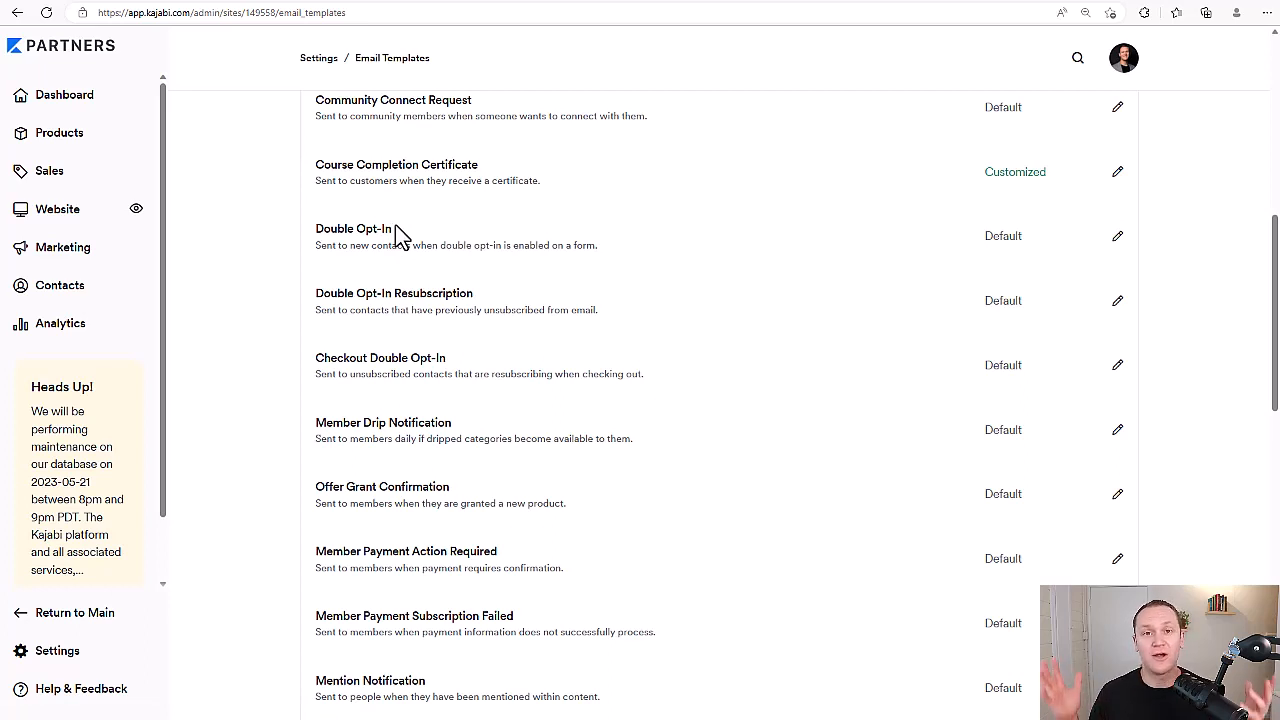
click(1117, 240)
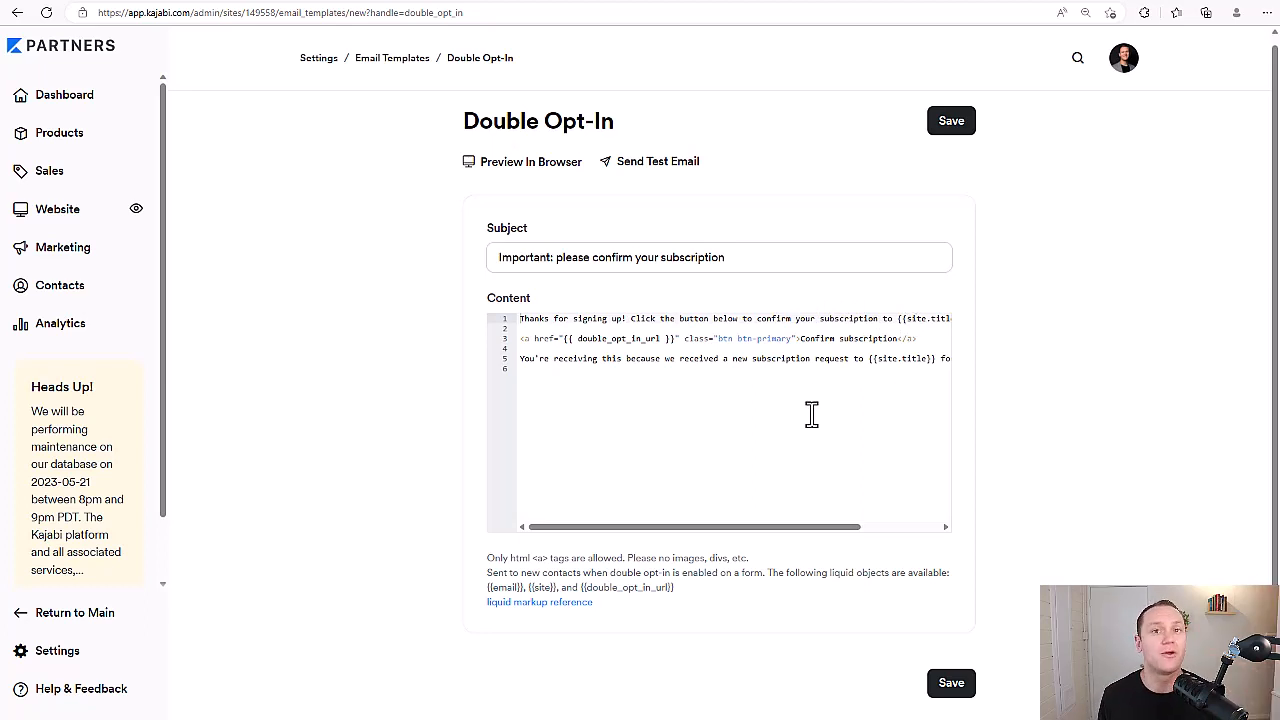
key(alt+Left)
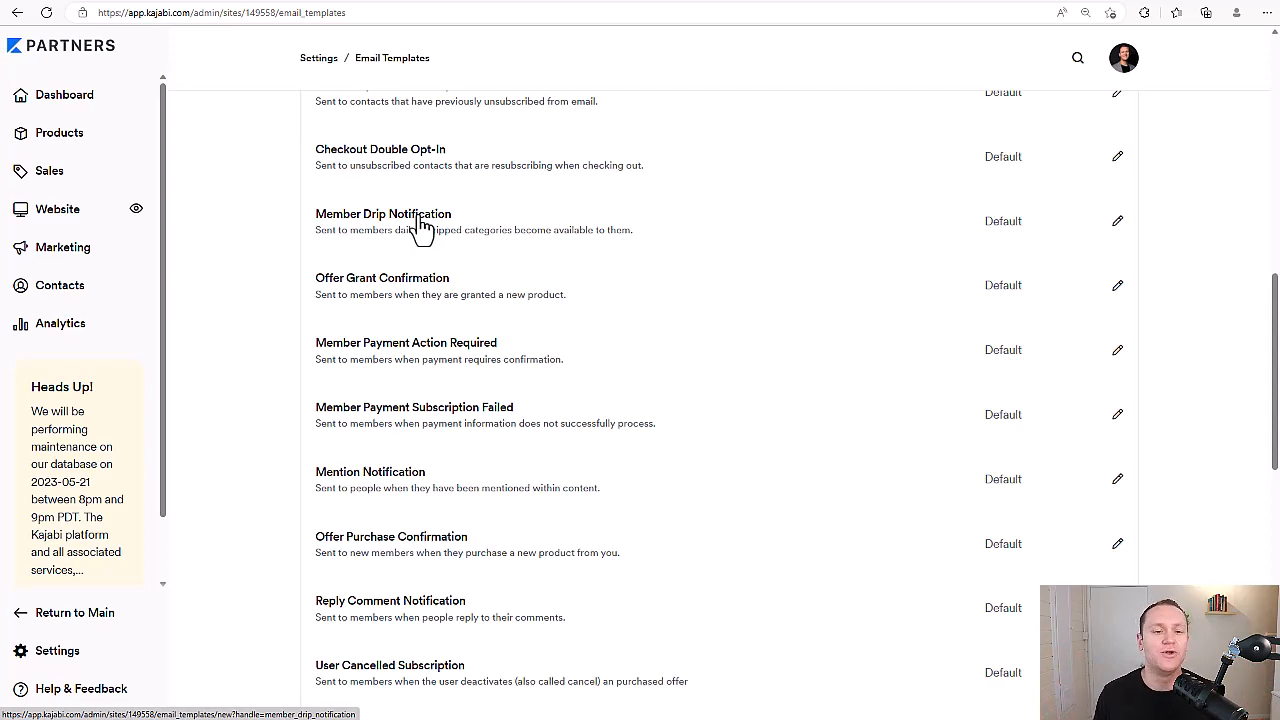
Review the remaining email templates down to Coaching Session Reminder and return to the start of the list
scroll(380, 232, down, 3)
scroll(405, 243, down, 1)
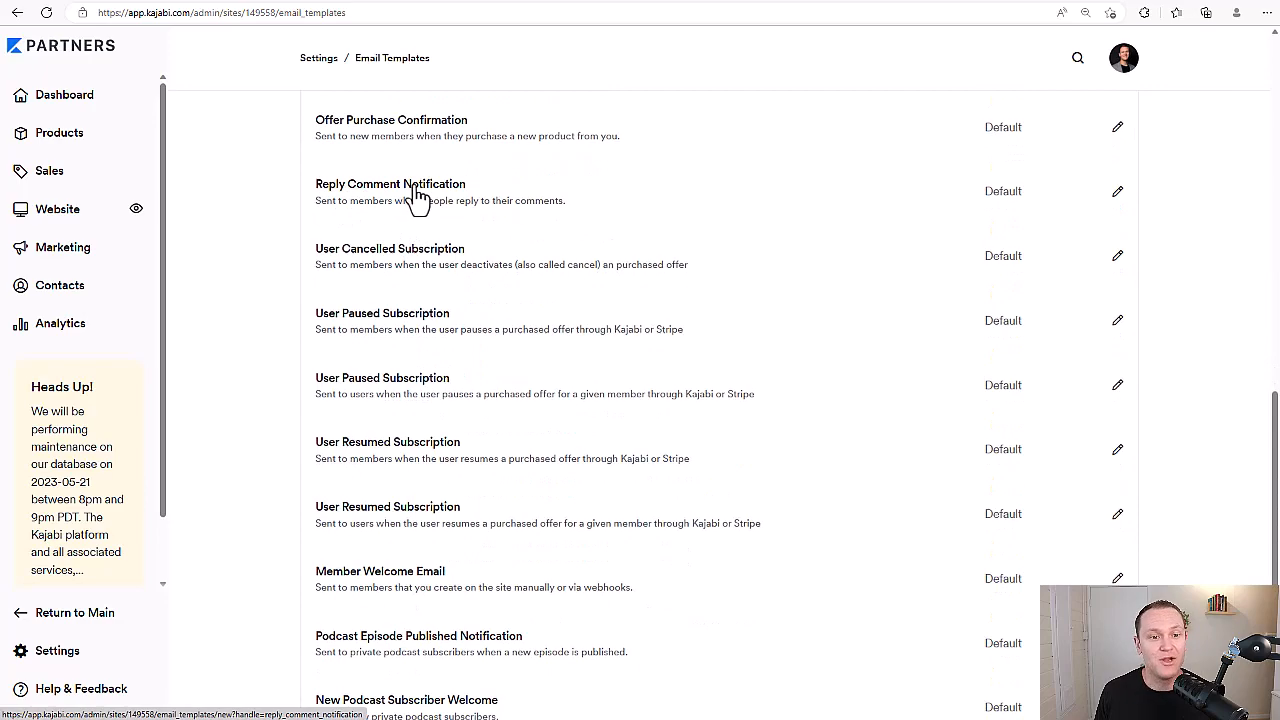
scroll(416, 195, down, 1)
scroll(420, 205, down, 3)
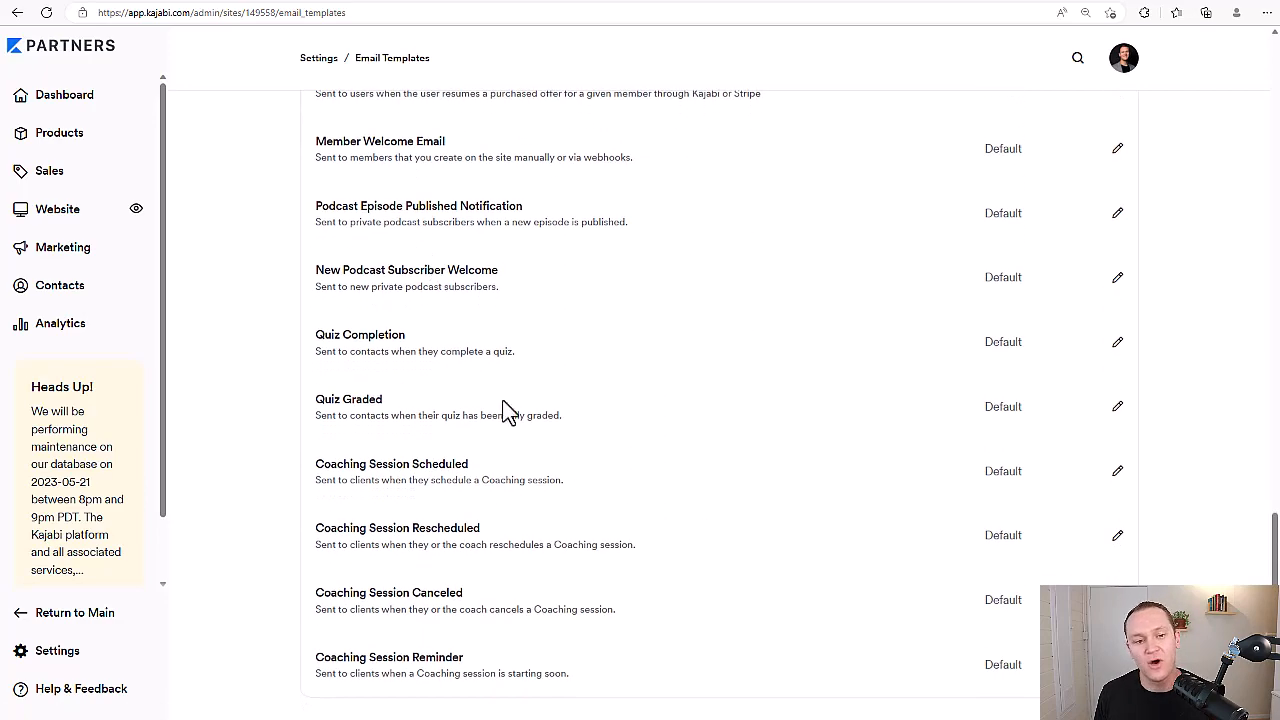
scroll(846, 463, up, 20)
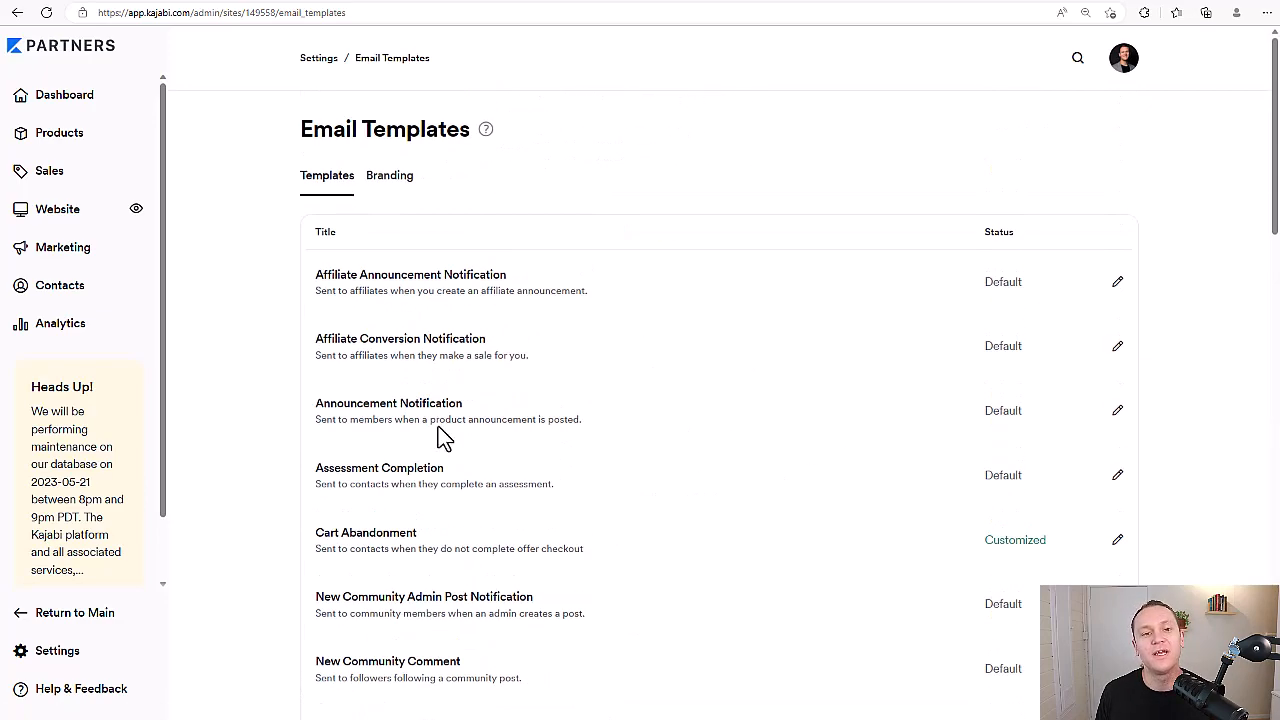